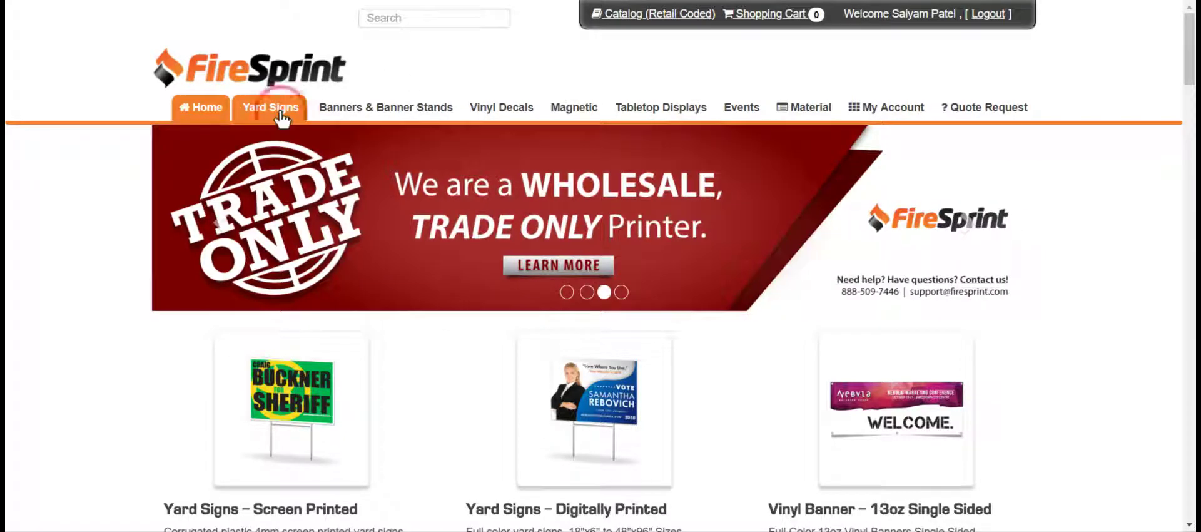
Open the digitally printed yard signs product and set the quantity to 10
left_click(280, 112)
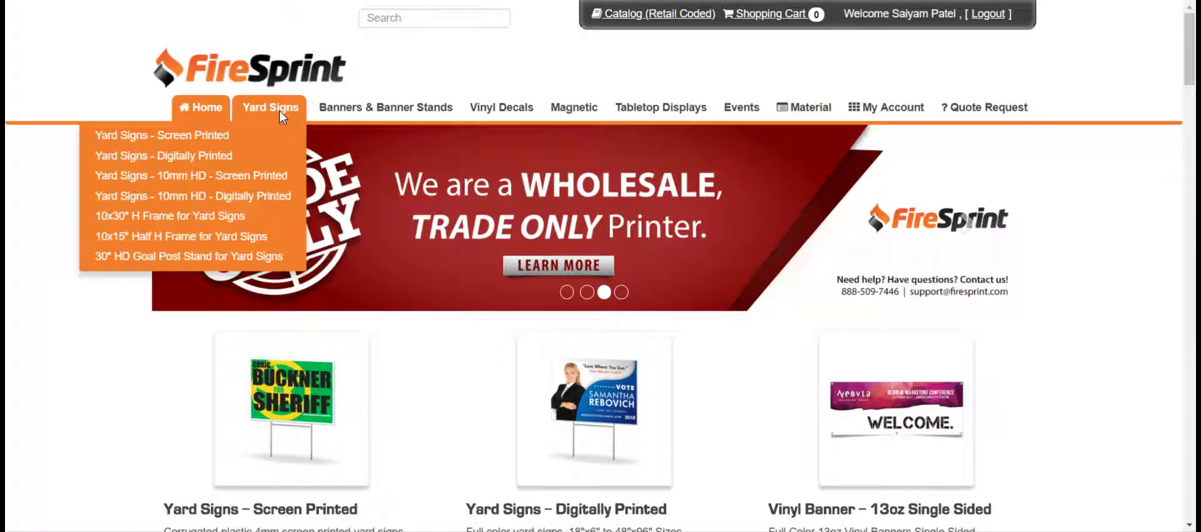
left_click(191, 168)
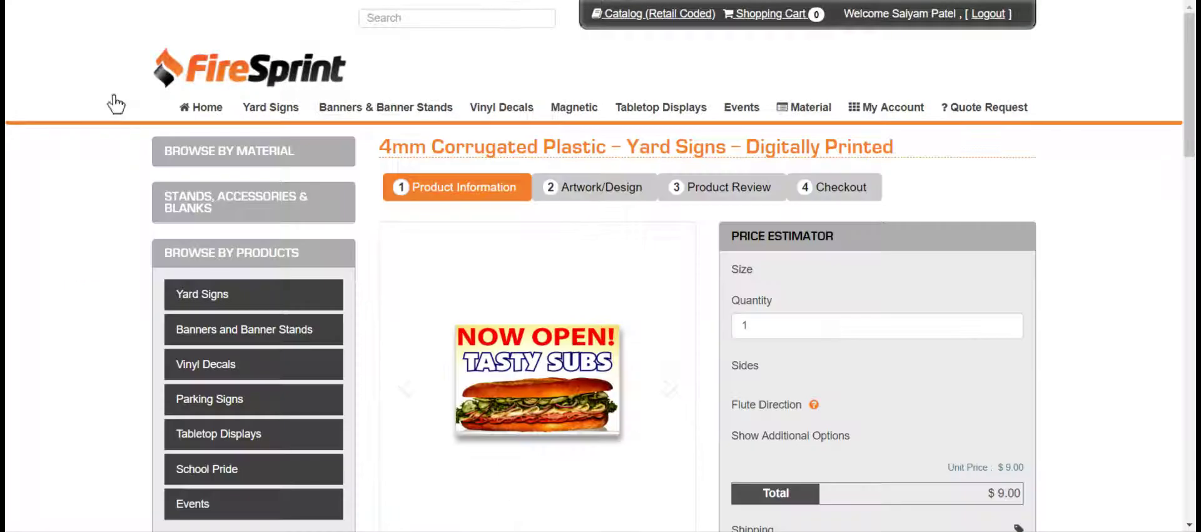
scroll(1126, 303, "down", 1)
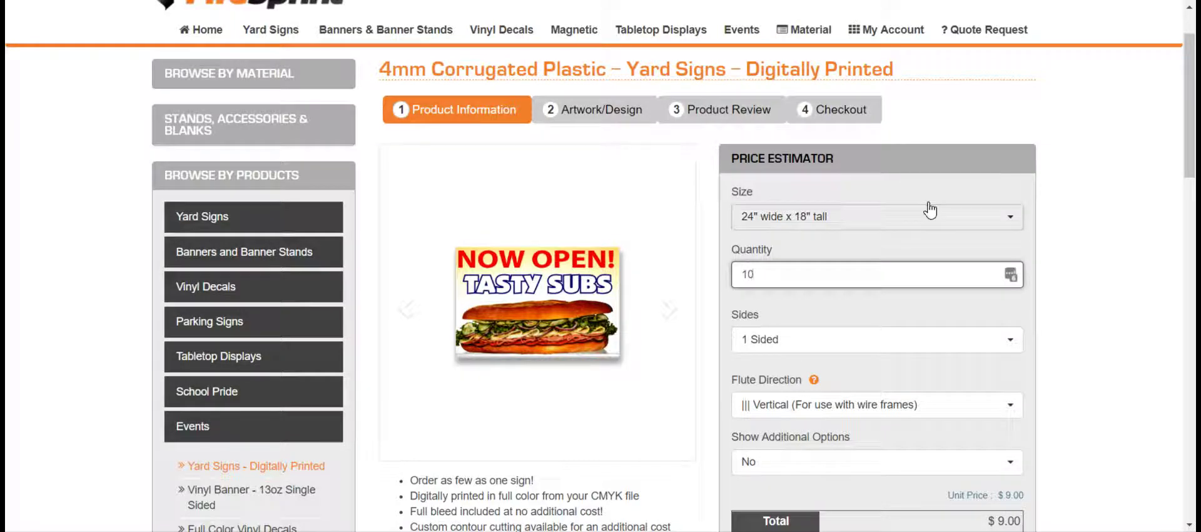
left_click(1095, 185)
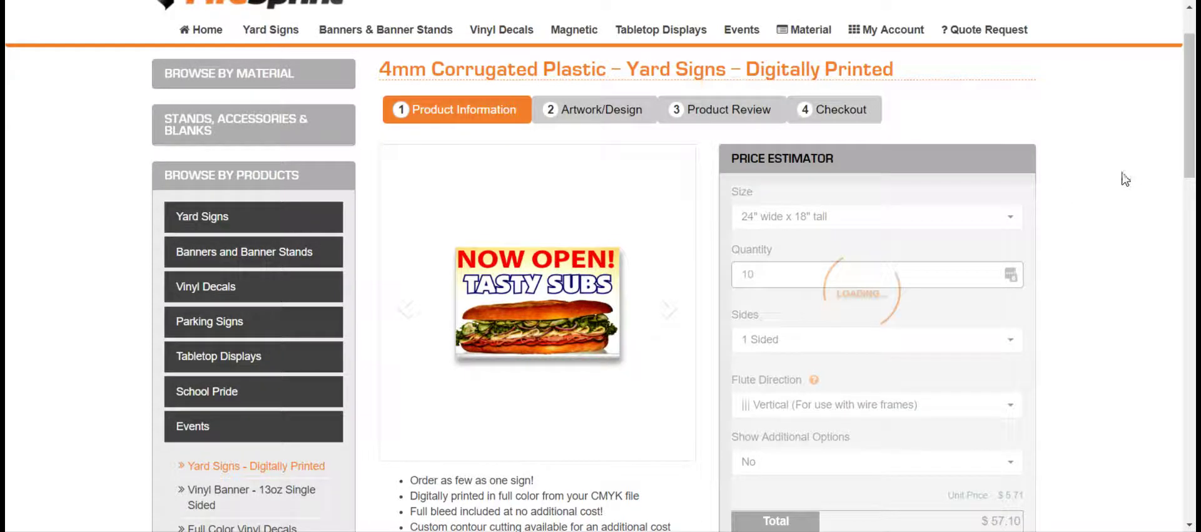
scroll(1076, 197, "down", 1)
Set the yard signs to be printed 2 Sided
left_click(799, 263)
left_click(760, 316)
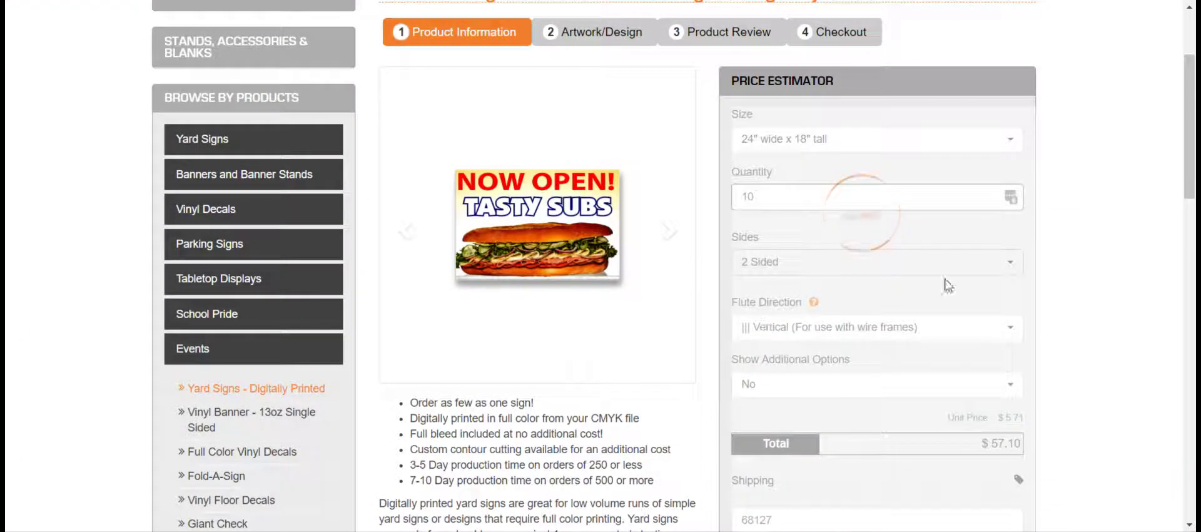
scroll(1076, 250, "down", 2)
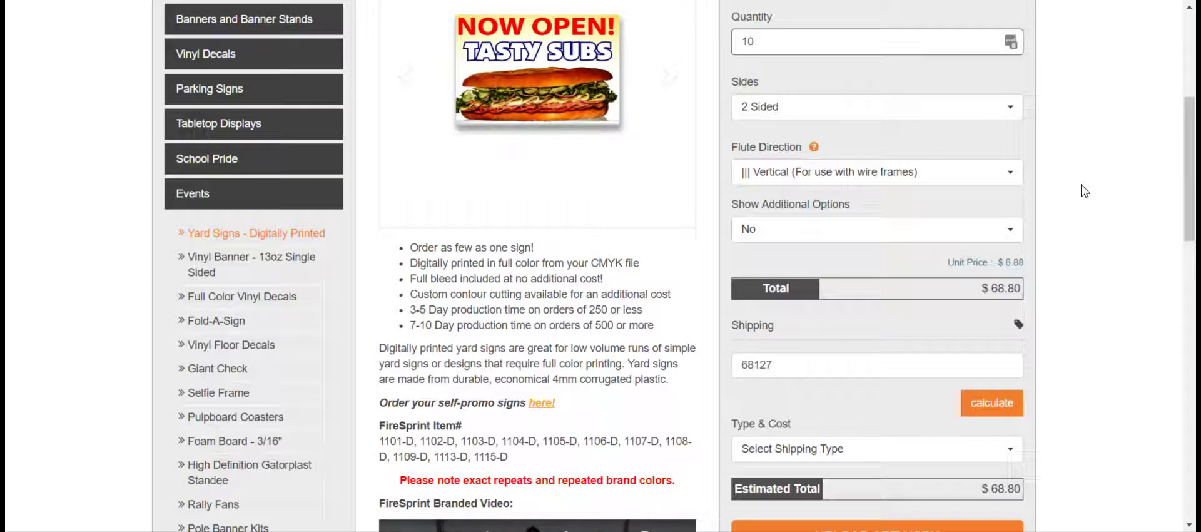
Show the additional yard sign options for review and set them back to No
scroll(1085, 188, "down", 1)
left_click(824, 153)
left_click(807, 185)
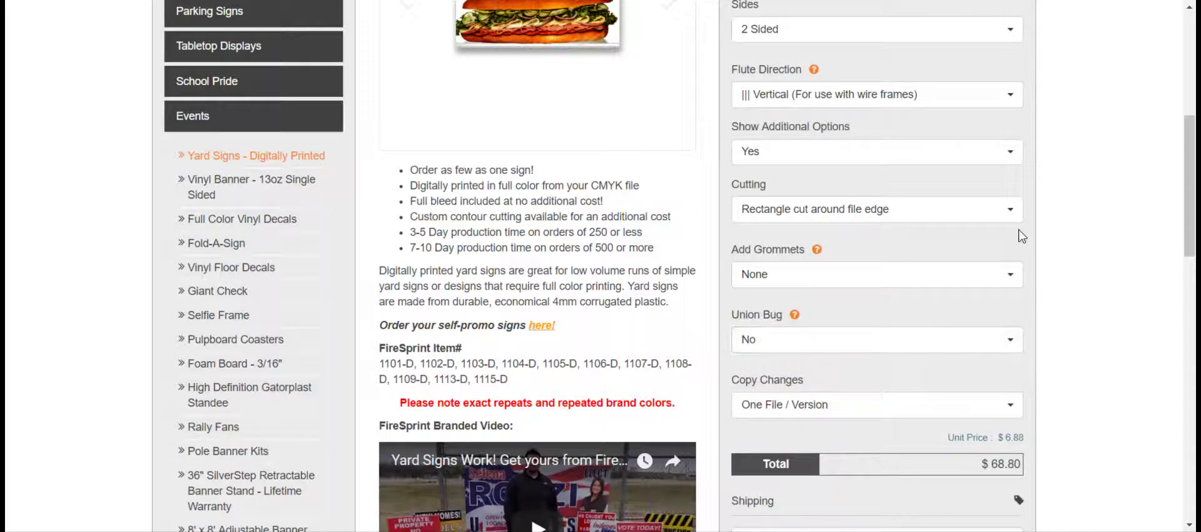
scroll(1066, 169, "up", 1)
left_click(876, 231)
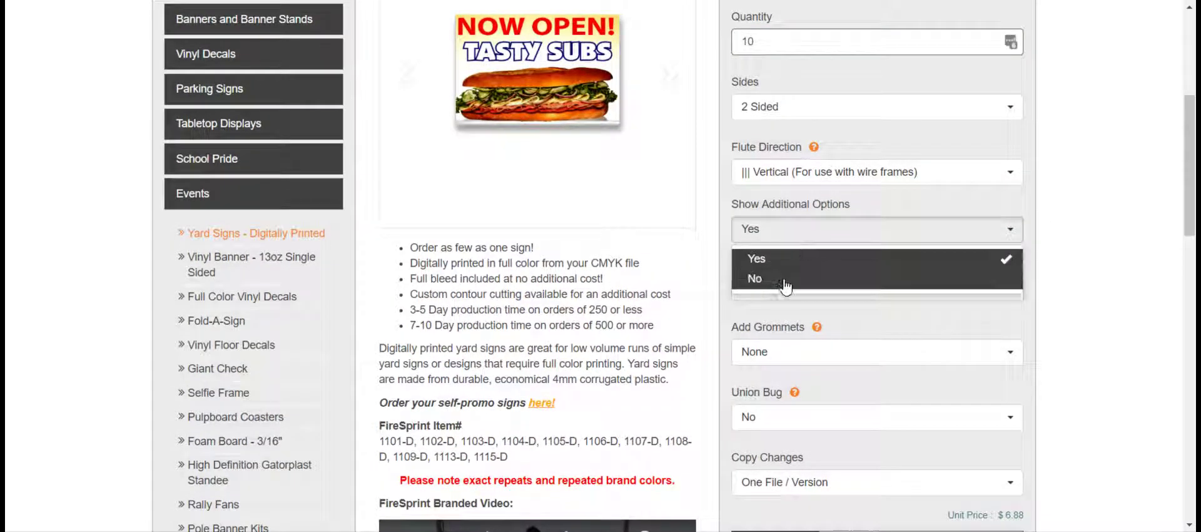
left_click(786, 276)
Open the online designer for the configured 24" wide x 18" tall yard sign
scroll(1076, 156, "down", 2)
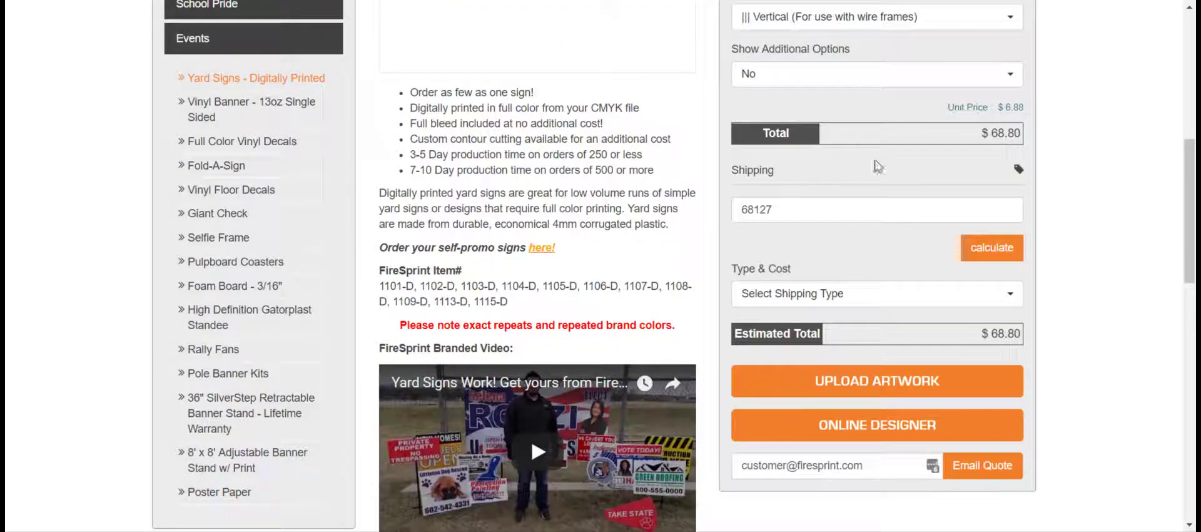
scroll(879, 352, "down", 1)
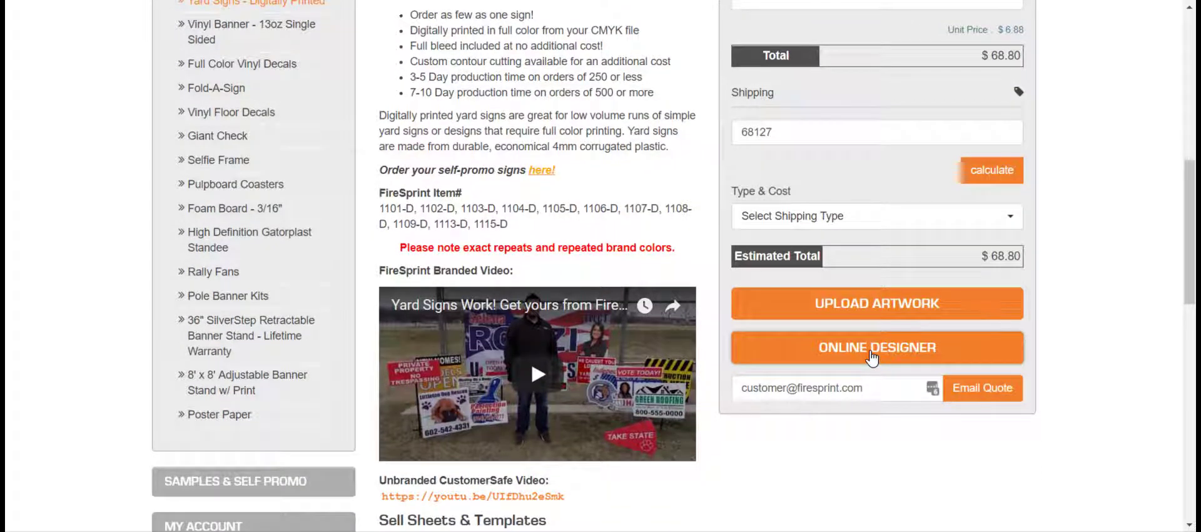
left_click(872, 356)
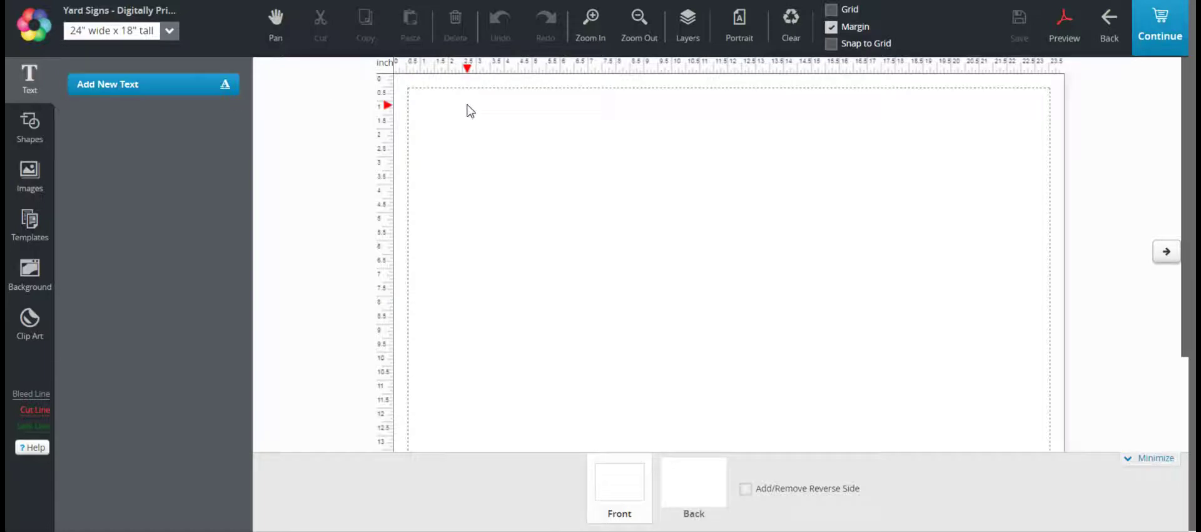
Add a new text to the front of the sign, dismiss the help tips, and make it read "Please"
left_click(112, 92)
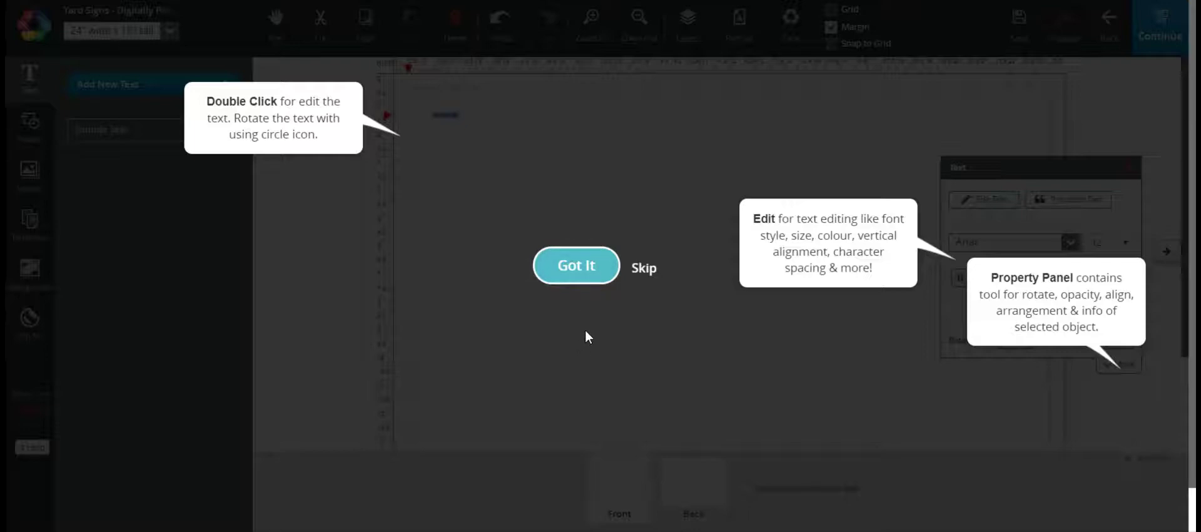
left_click(631, 268)
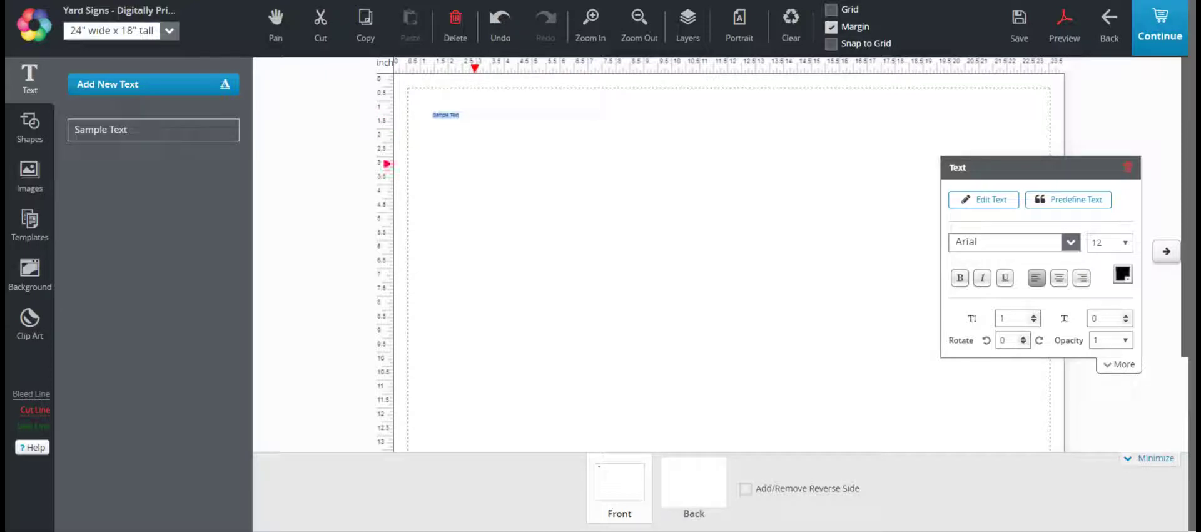
left_click(473, 165)
left_click(457, 115)
left_click_drag(466, 115, 458, 115)
left_click(525, 160)
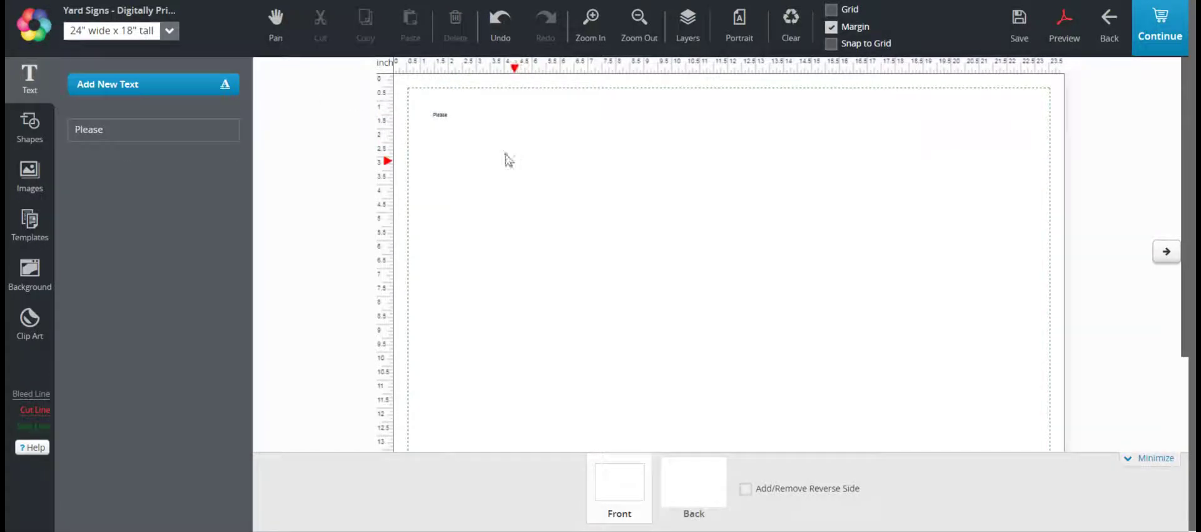
Set the font size of the "Please" text to 128
left_click(440, 116)
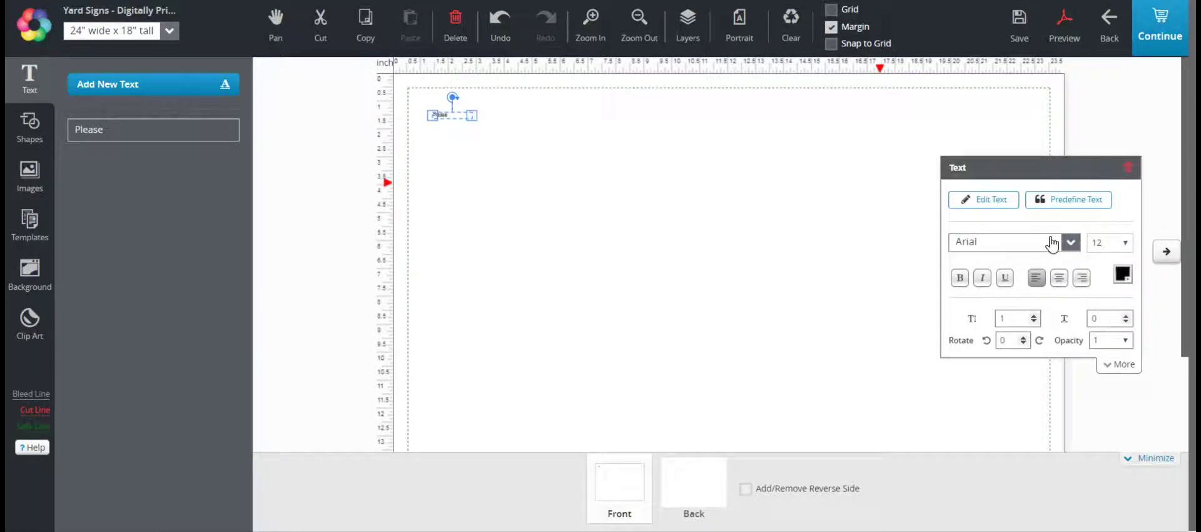
type("128")
key("Return")
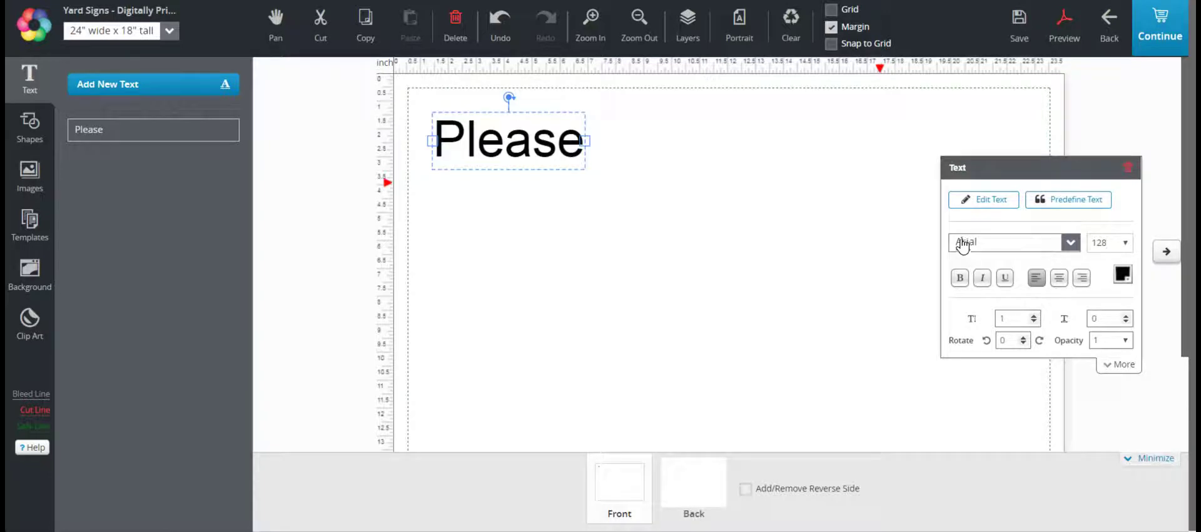
Change the "Please" text to the Philosopher font and move it to the upper middle of the sign
left_click(1052, 248)
scroll(976, 354, "down", 3)
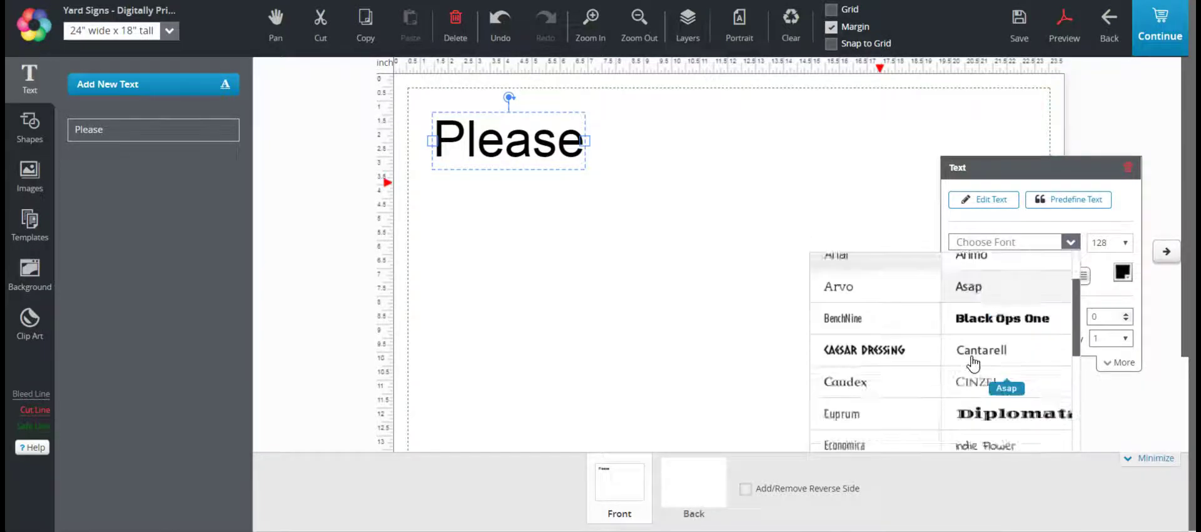
scroll(968, 363, "down", 1)
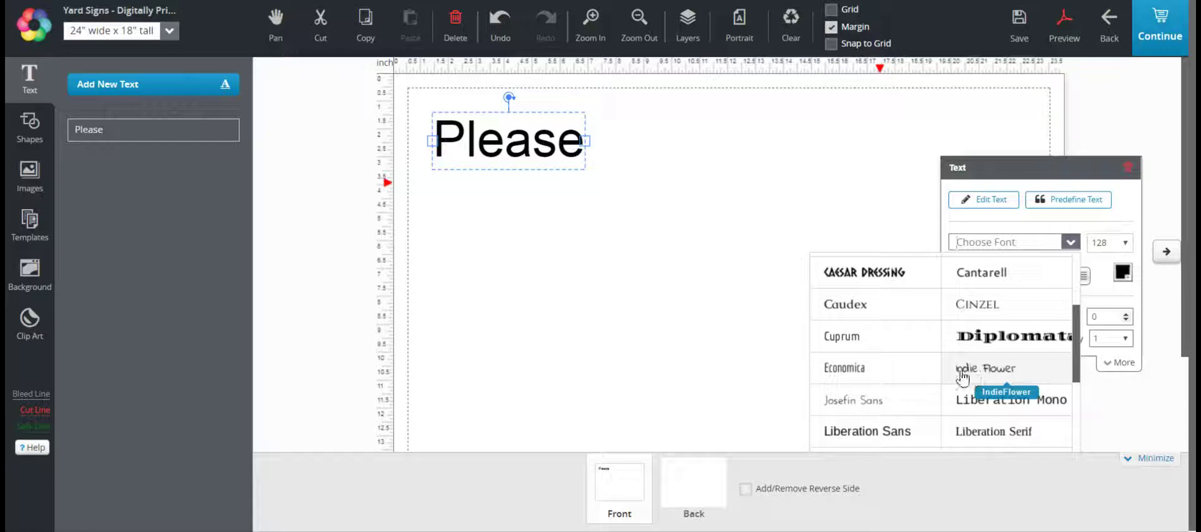
scroll(960, 375, "down", 3)
scroll(992, 382, "down", 1)
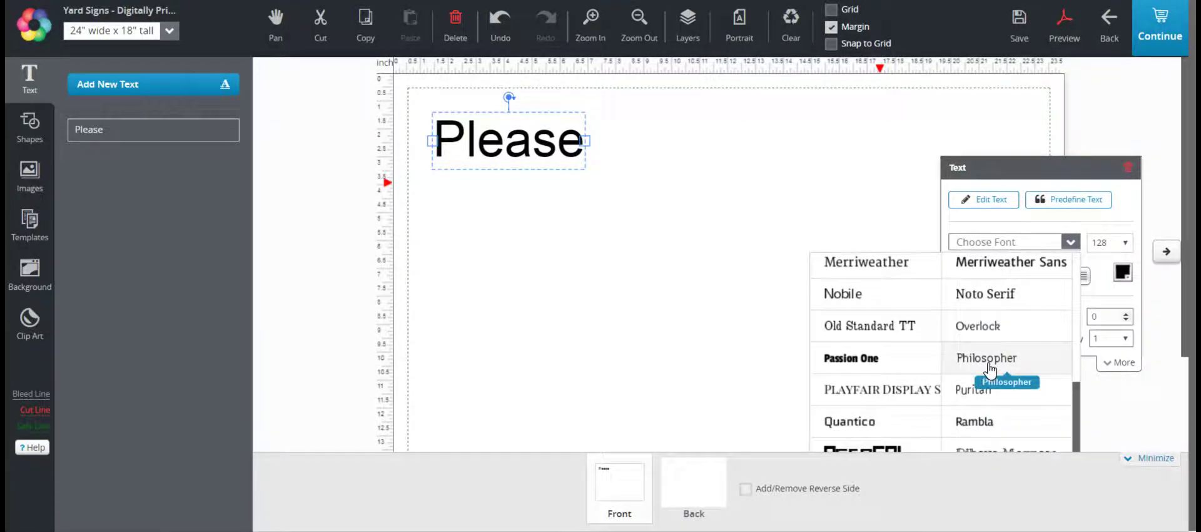
scroll(1001, 361, "down", 2)
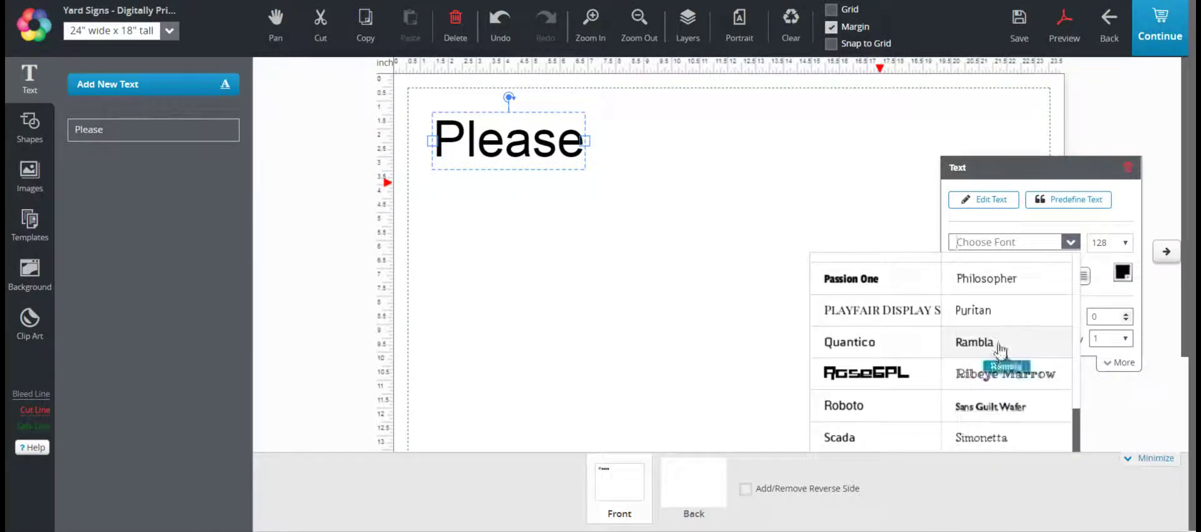
left_click(998, 288)
left_click(523, 209)
left_click(521, 142)
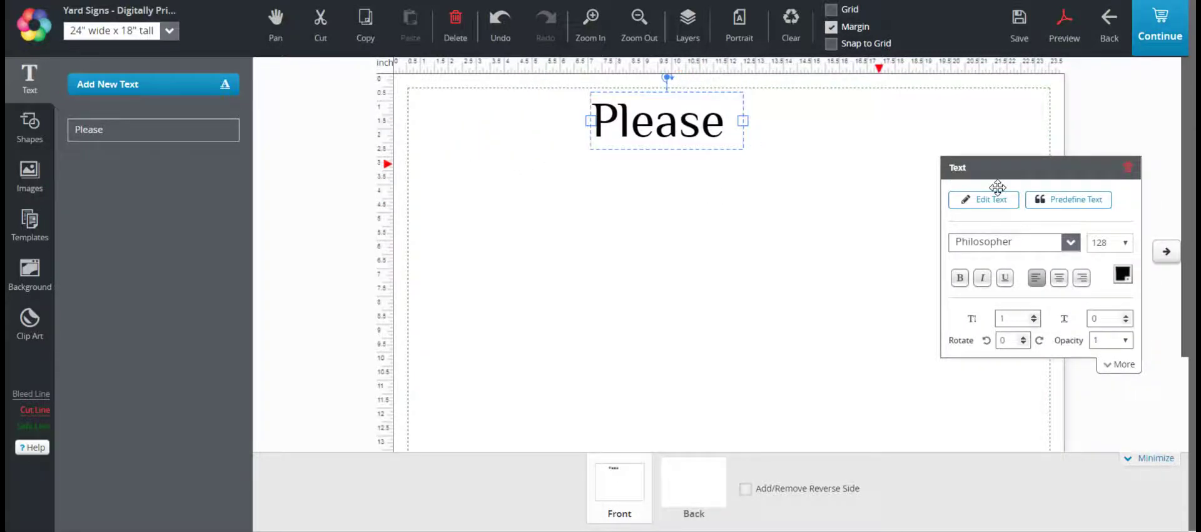
Color the "Please" text blue (#203f9a) and shift it slightly along the upper edge of the sign
left_click(1123, 277)
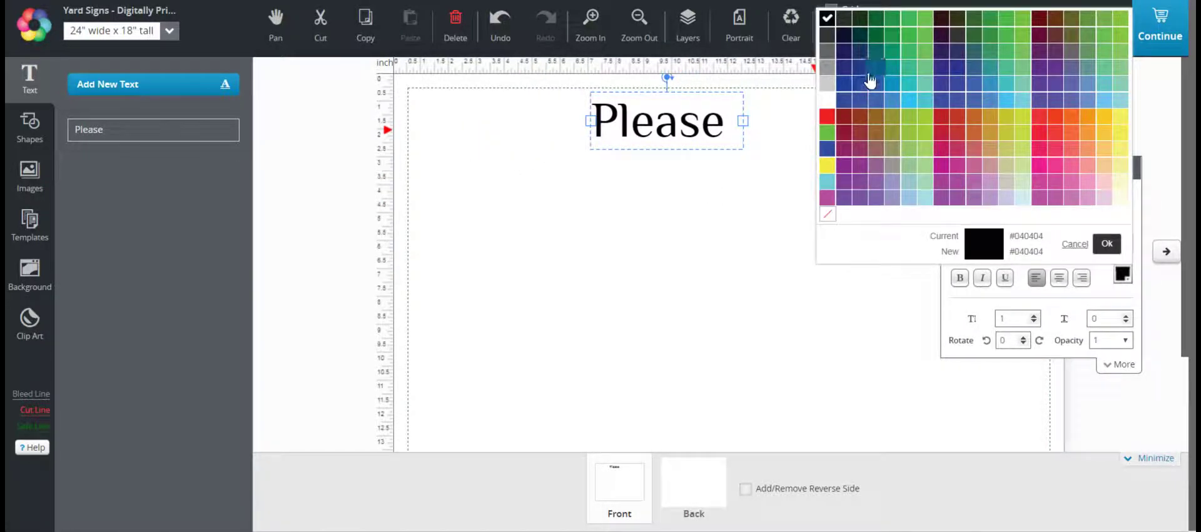
left_click(844, 93)
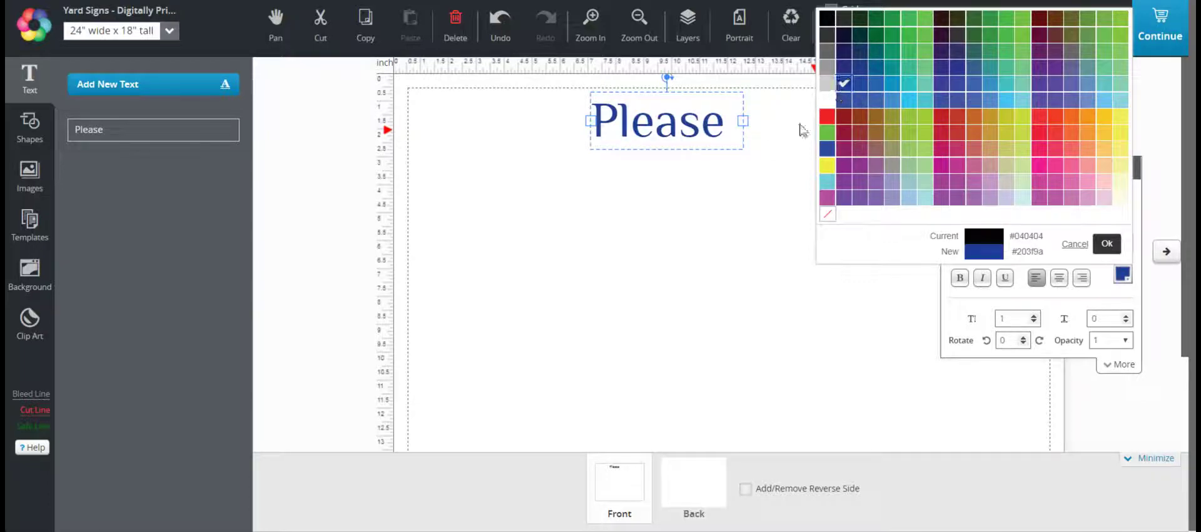
left_click(745, 161)
left_click(717, 129)
left_click_drag(693, 127, 666, 131)
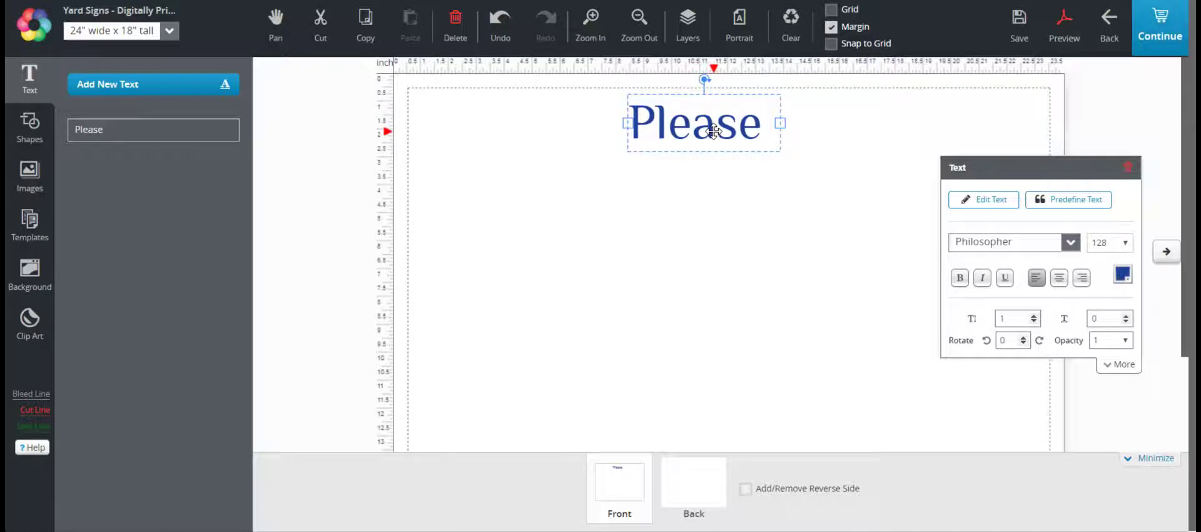
Add a second text reading "NO OUTSIDE FOOD OR DRINK" and set its font size to 225
left_click(182, 83)
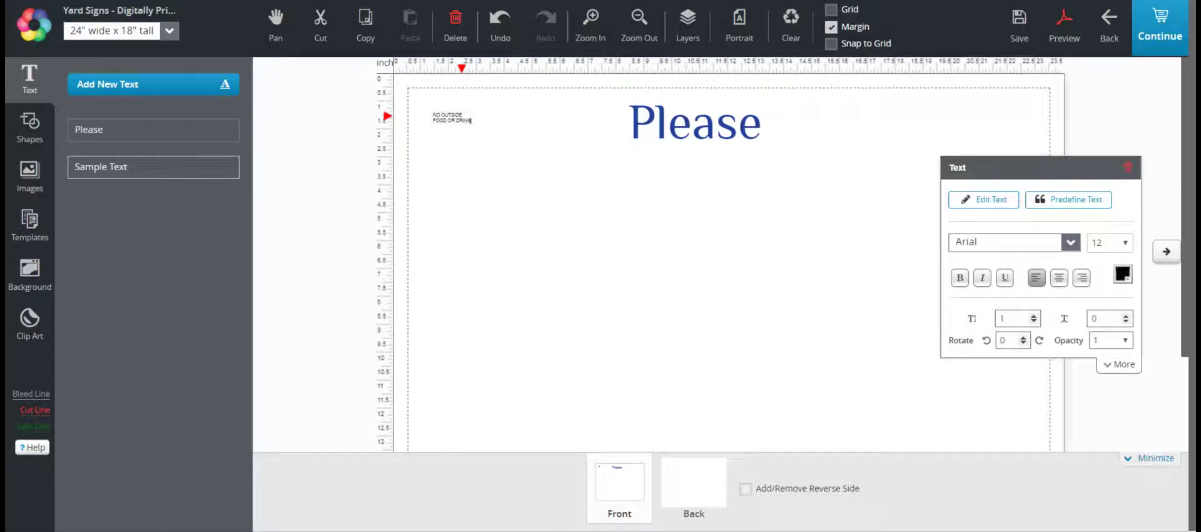
left_click(450, 190)
left_click(450, 118)
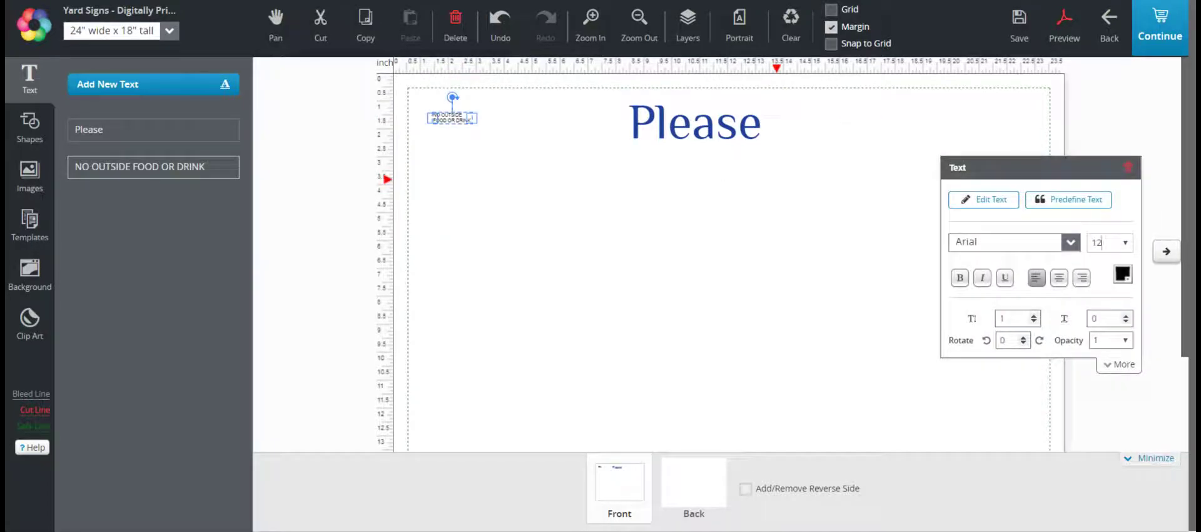
type("5")
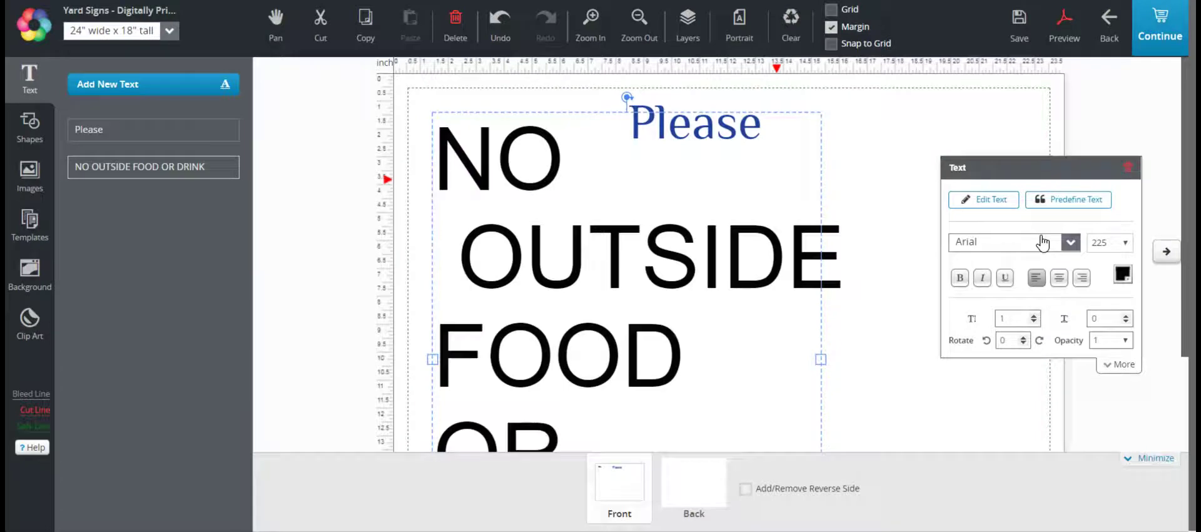
Make the "NO OUTSIDE FOOD OR DRINK" text bold and fit its box between the side margins just below "Please"
left_click(960, 277)
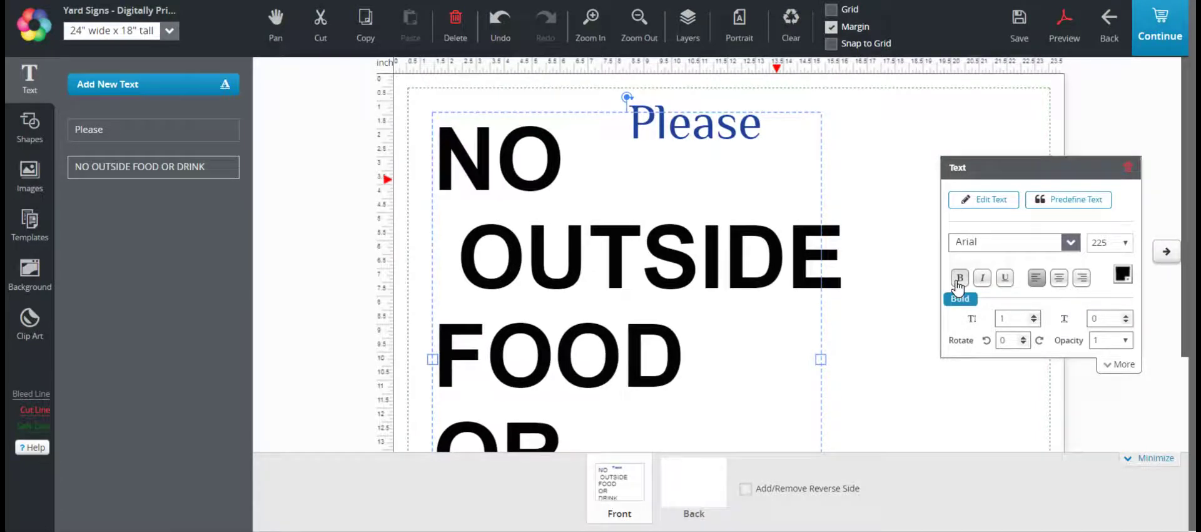
left_click_drag(821, 359, 1041, 359)
left_click_drag(432, 261, 403, 260)
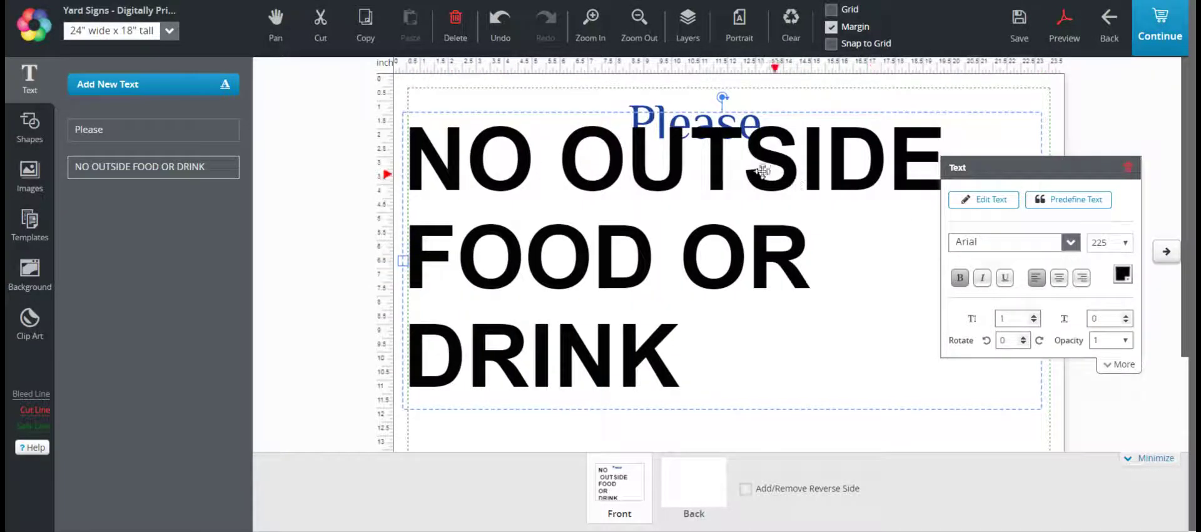
left_click_drag(722, 170, 721, 209)
Center-align the "NO OUTSIDE FOOD OR DRINK" text and reposition "Please" centered above it
left_click_drag(1015, 172, 1042, 171)
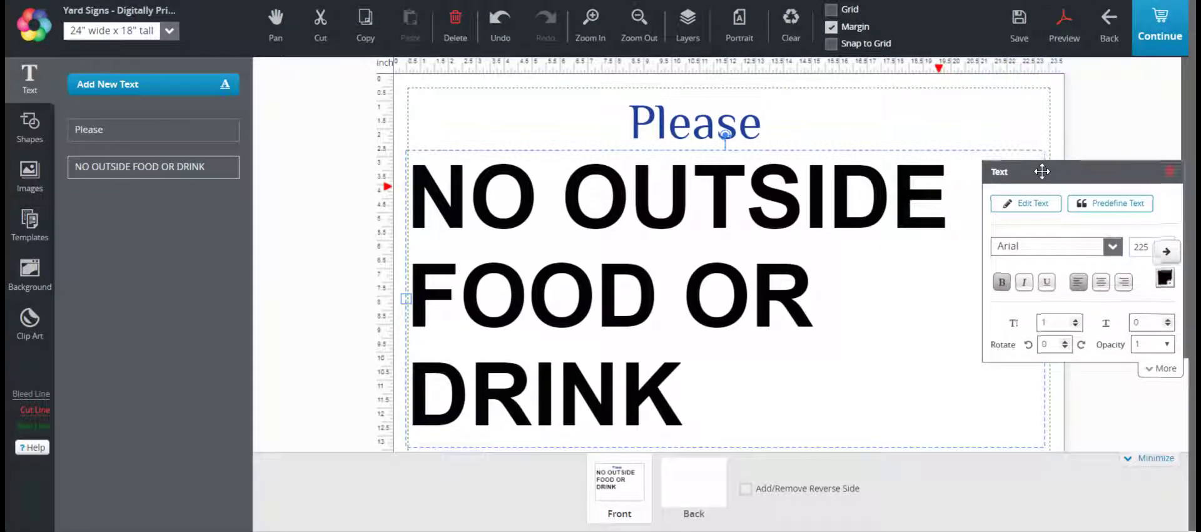
left_click(1098, 290)
left_click_drag(812, 209, 803, 204)
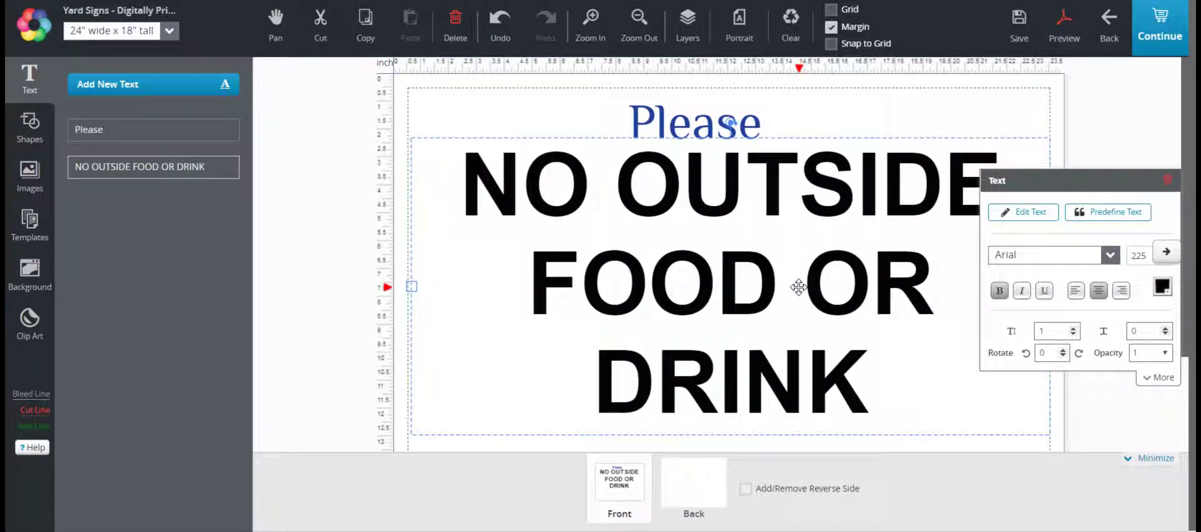
left_click(716, 125)
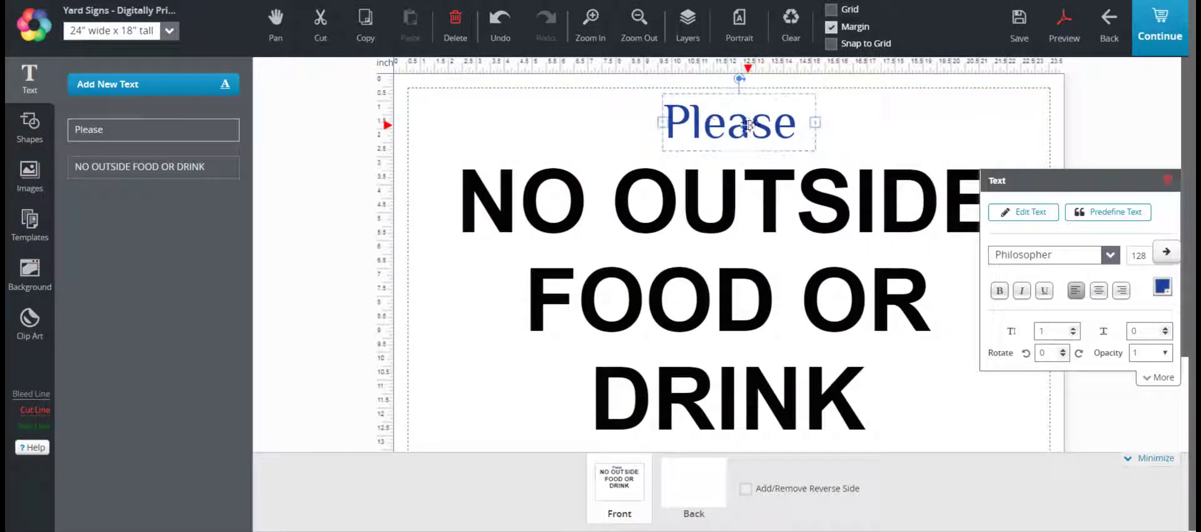
Try a smaller font size on the "NO OUTSIDE FOOD OR DRINK" text and return it to 225
scroll(774, 177, "down", 2)
left_click(763, 214)
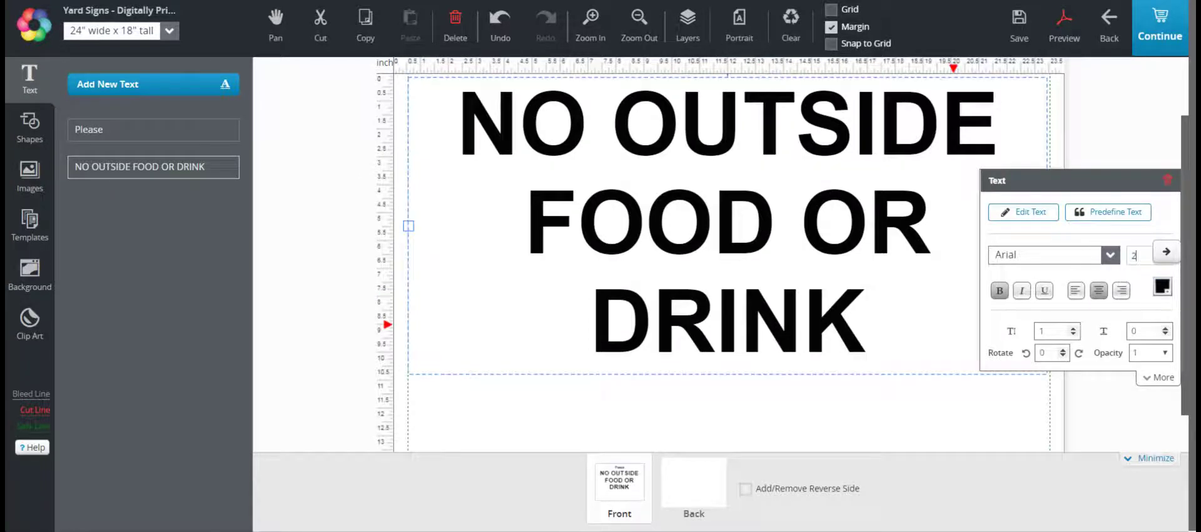
key("Return")
scroll(880, 259, "up", 2)
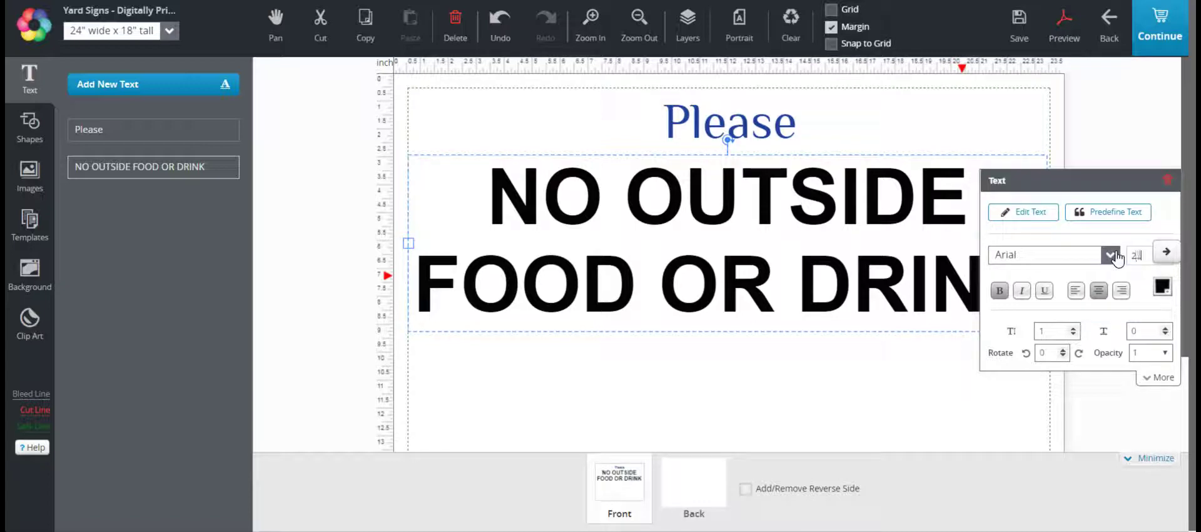
type("25")
key("Return")
scroll(748, 188, "down", 2)
scroll(748, 134, "up", 2)
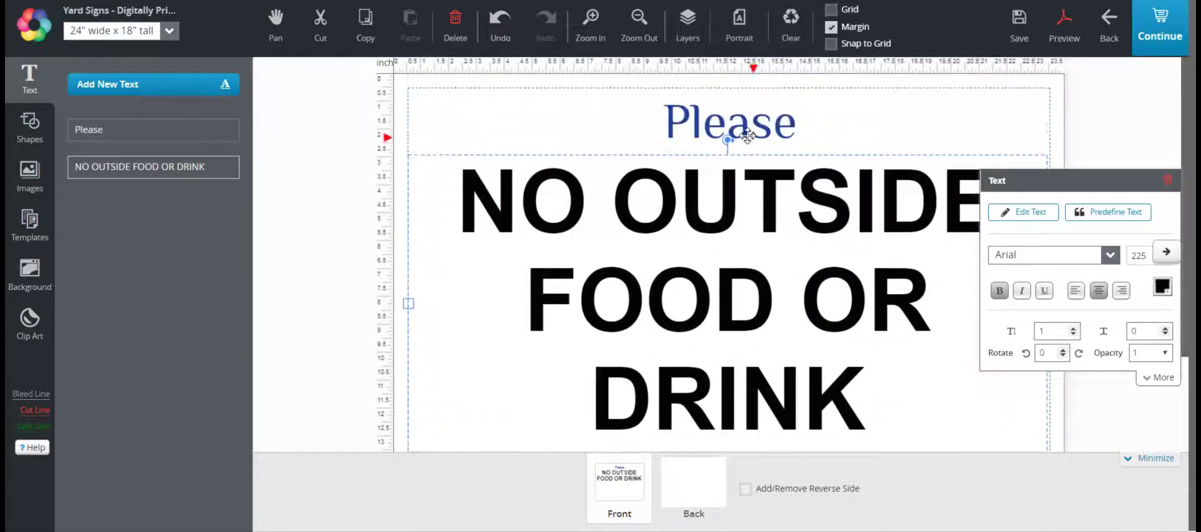
Set the "Please" text's font size to 200 and reposition it centered above "NO OUTSIDE FOOD OR DRINK"
left_click(748, 135)
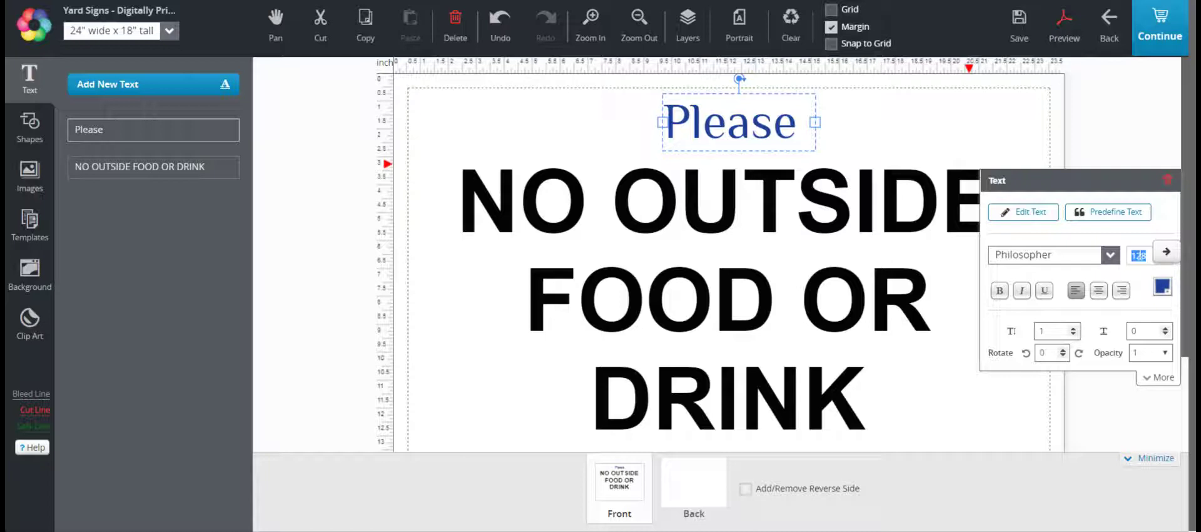
type("200")
key("Return")
left_click_drag(799, 157, 767, 151)
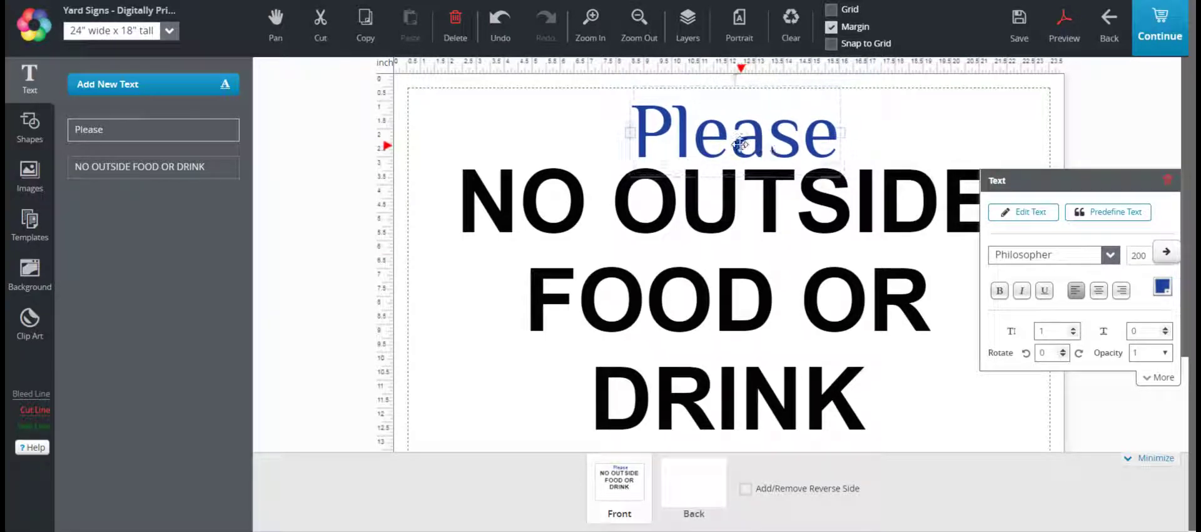
left_click(729, 222)
left_click(719, 130)
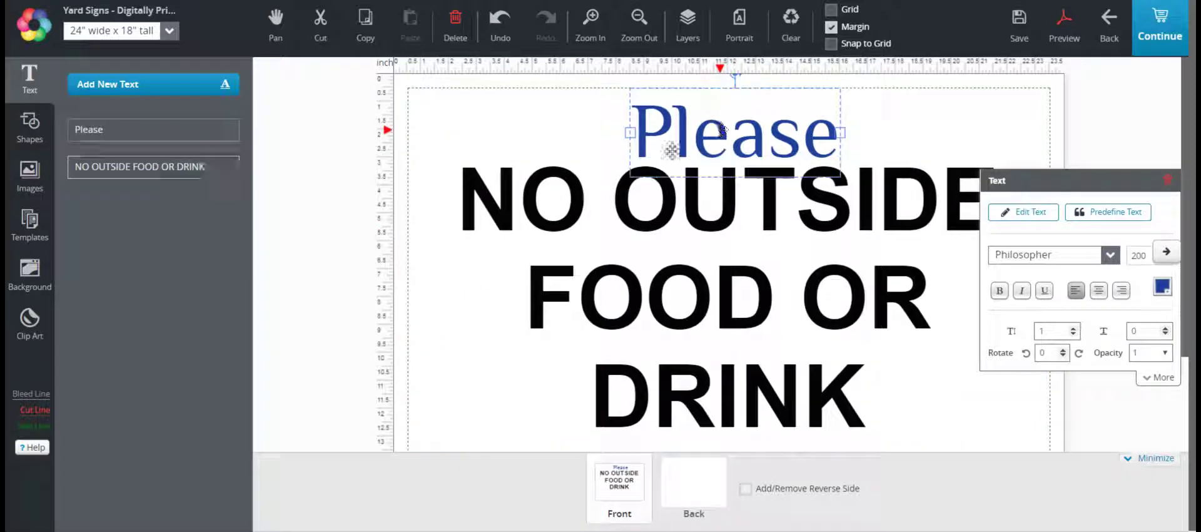
left_click_drag(711, 118, 747, 133)
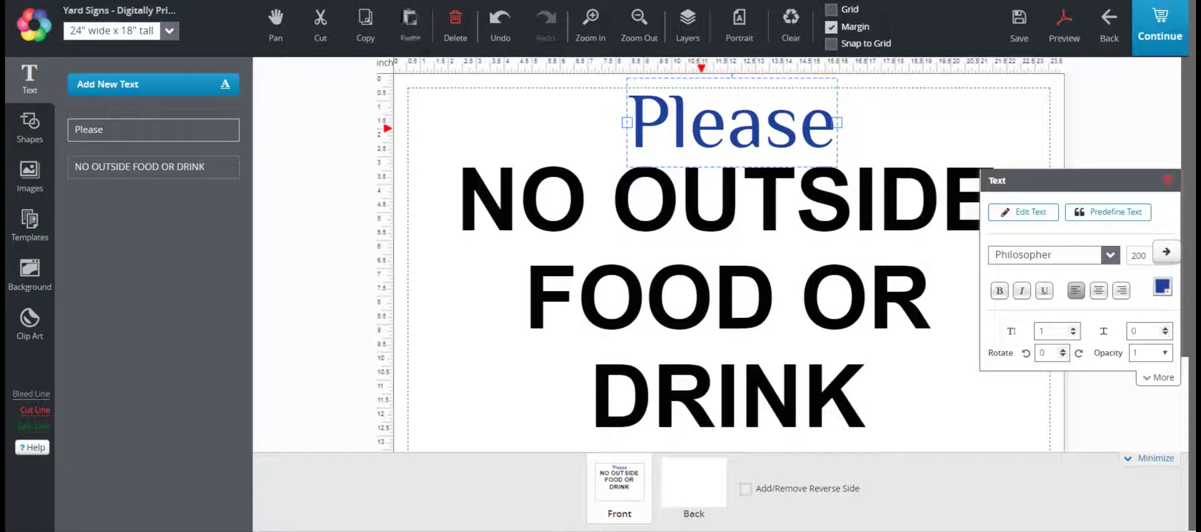
Duplicate the "Please" text
key("ctrl+c")
key("ctrl+v")
left_click_drag(680, 121, 567, 133)
key("Delete")
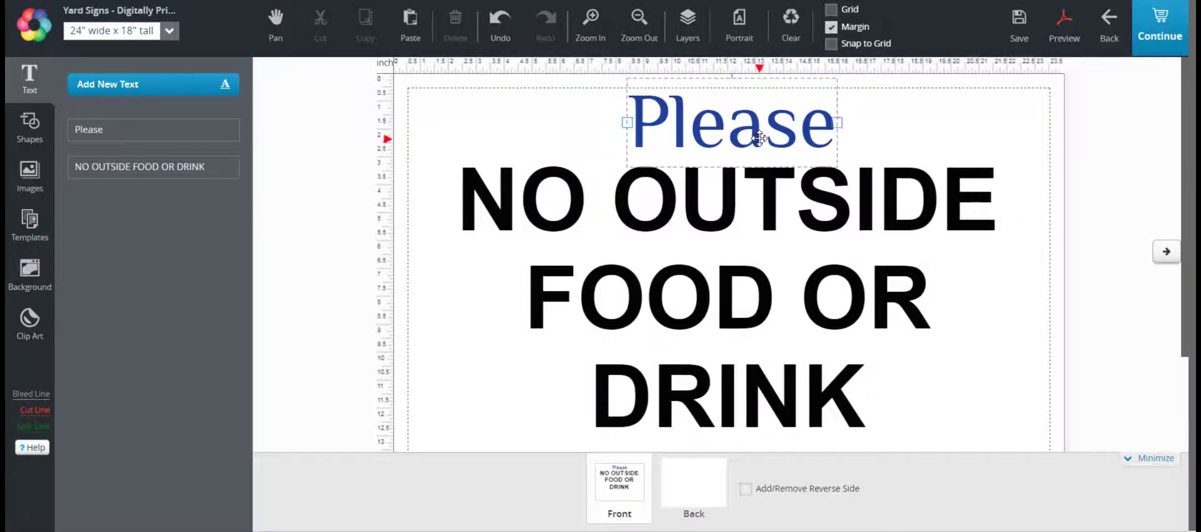
left_click(836, 117)
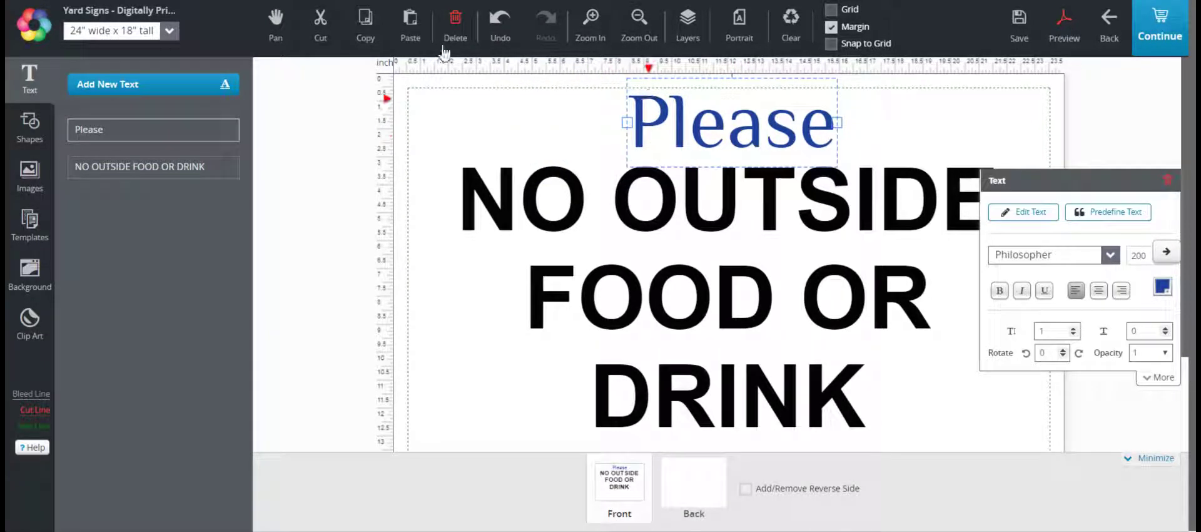
left_click(411, 25)
Move the duplicate "Please" text below the "DRINK" line, near the sign's left margin
left_click_drag(745, 64, 739, 335)
scroll(739, 335, "down", 2)
left_click_drag(724, 206, 722, 268)
scroll(733, 313, "up", 2)
scroll(736, 312, "down", 2)
scroll(737, 311, "up", 2)
scroll(732, 306, "down", 2)
left_click_drag(738, 357, 545, 361)
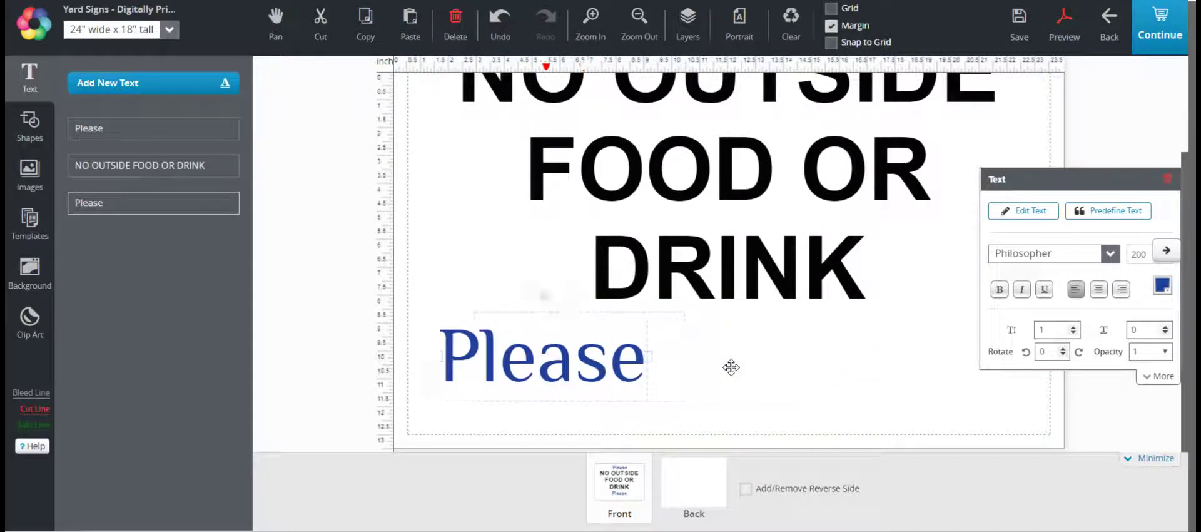
Replace the duplicate "Please" wording with "Concessions are open"
double_click(478, 363)
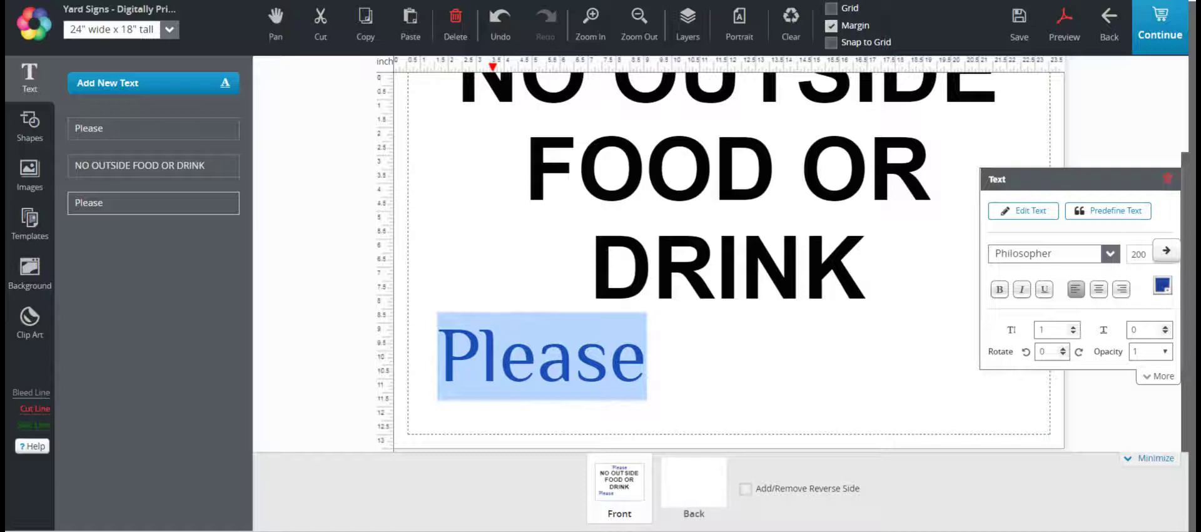
type("C")
type("cession")
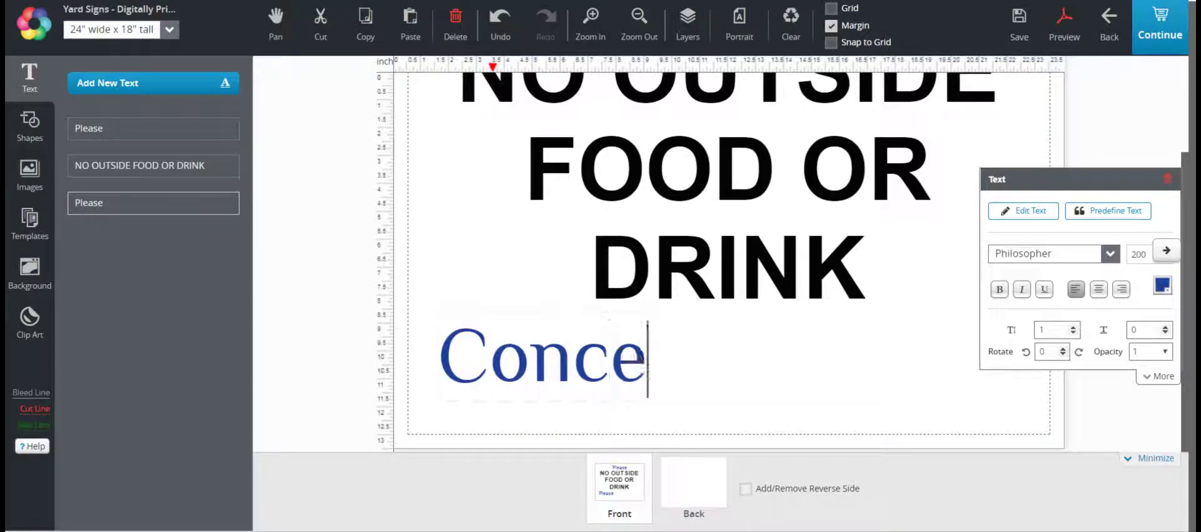
key("Return")
key("BackSpace")
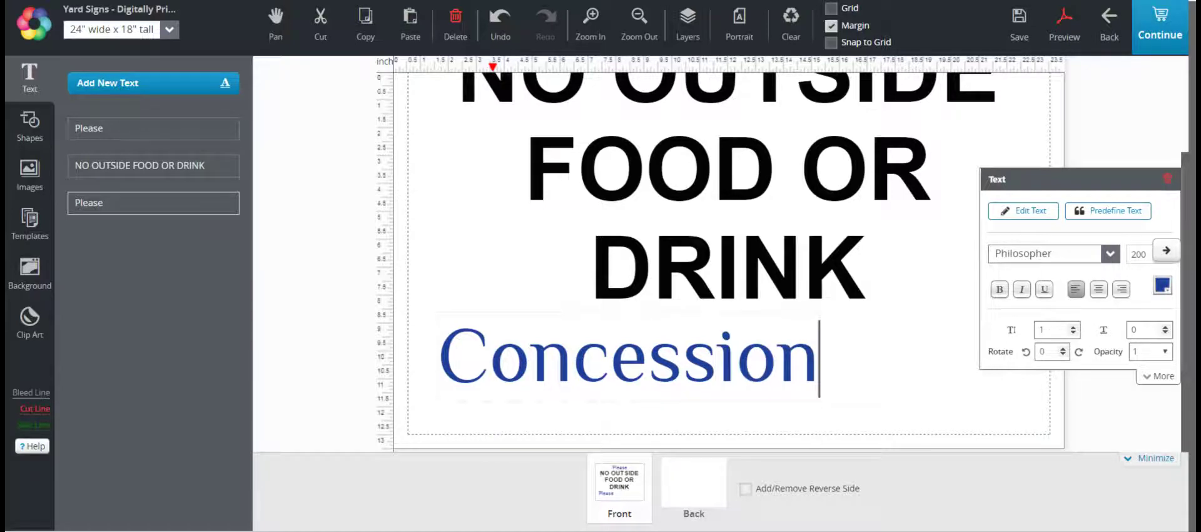
type("s")
key("Return")
type("are open")
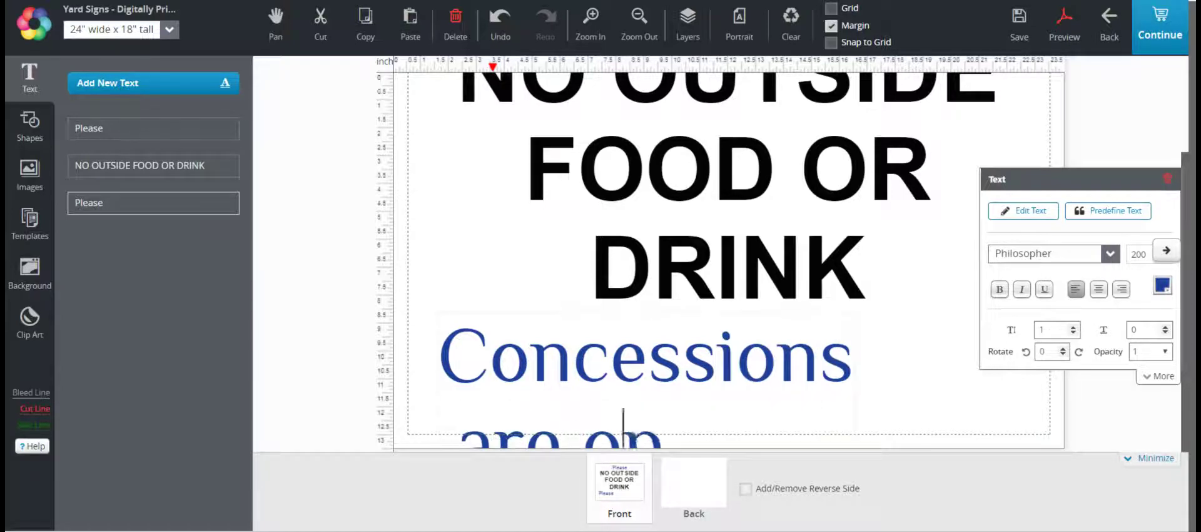
left_click(490, 276)
Set the "Concessions are open" text's font size to 125 and widen its box to fit the wording on one line
left_click(785, 359)
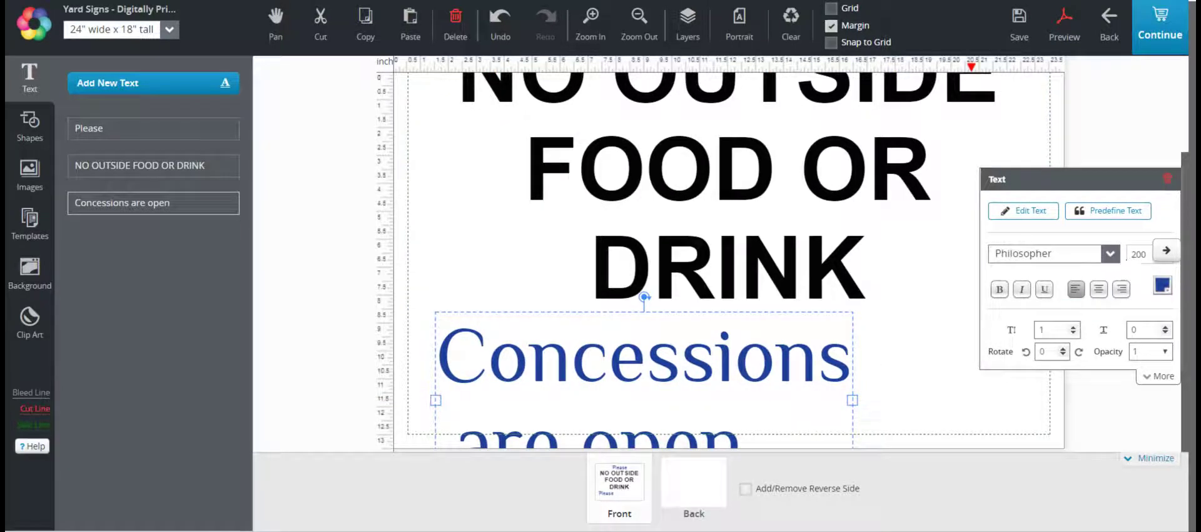
type("125")
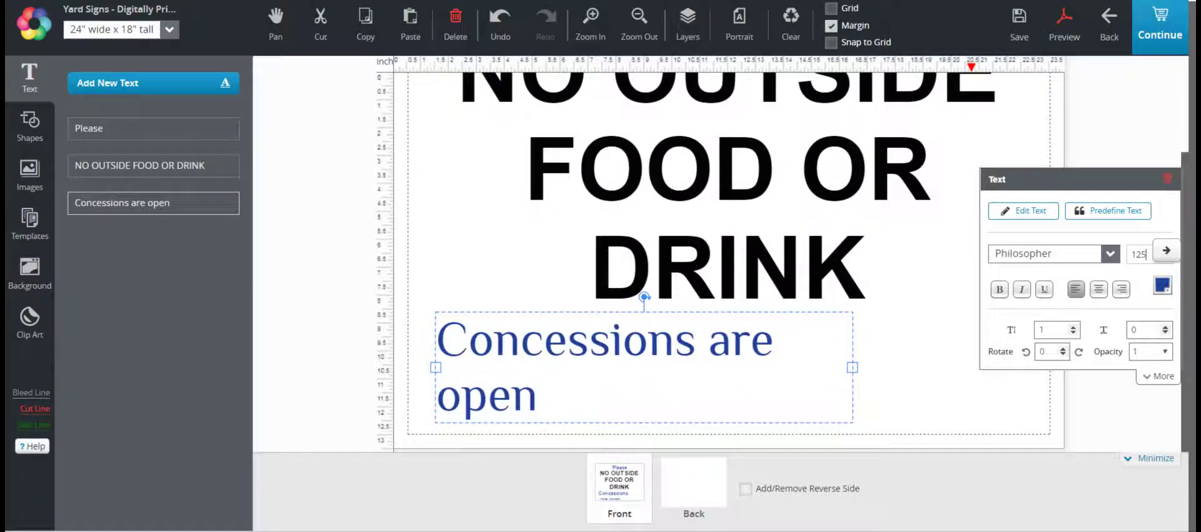
left_click_drag(691, 333, 672, 339)
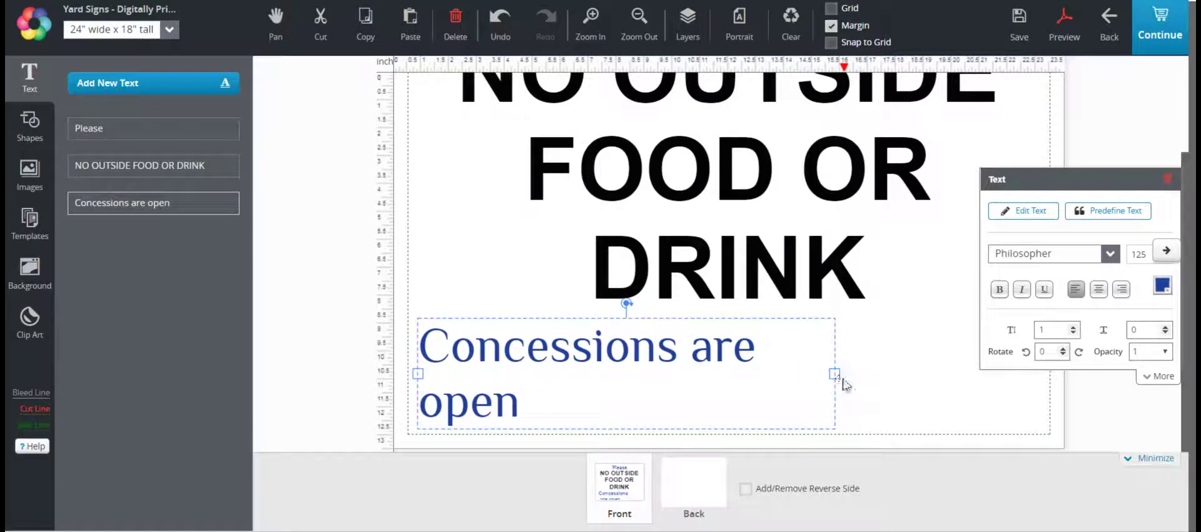
left_click_drag(835, 374, 904, 374)
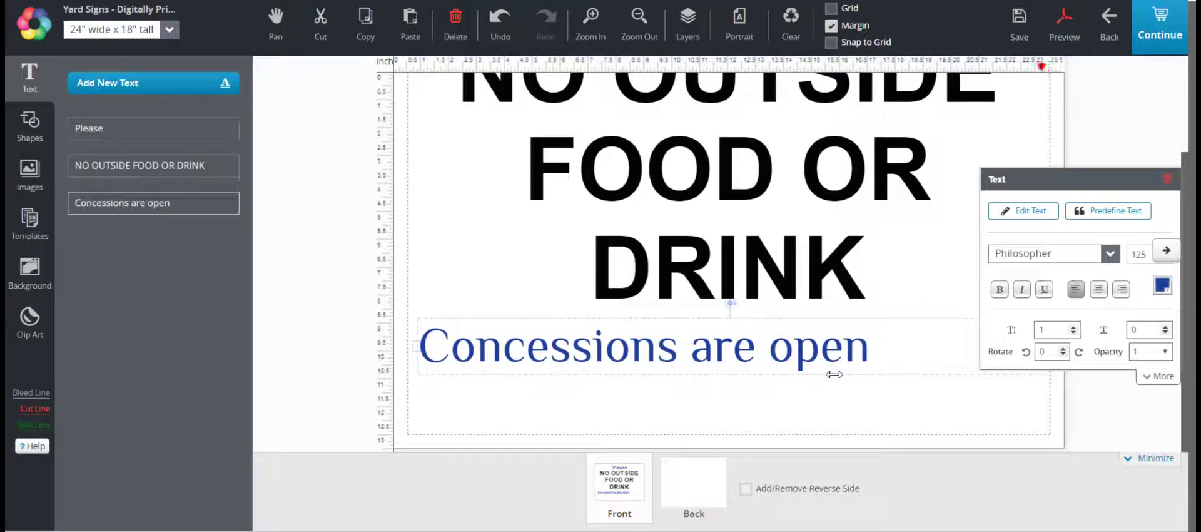
Add a second line reading "Support your community parks" beneath "Concessions are open"
double_click(862, 347)
left_click(869, 348)
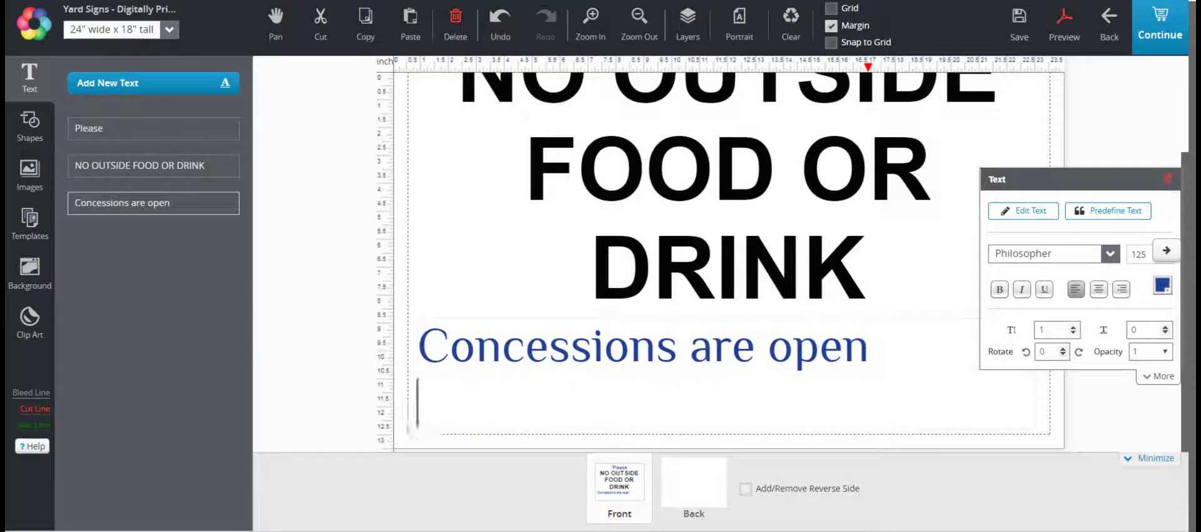
type("Support your ")
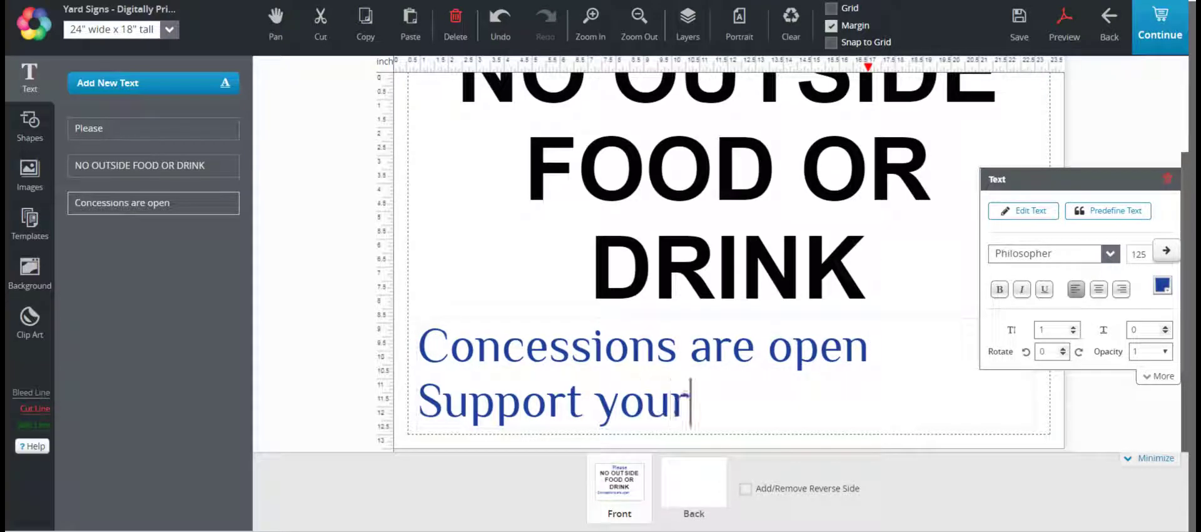
type("comm")
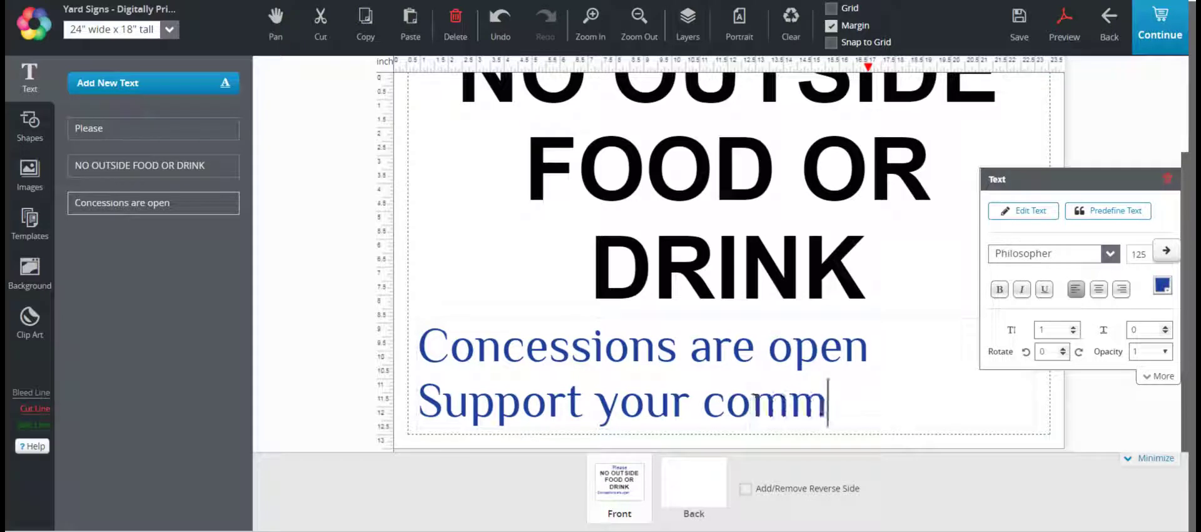
type("unity parks")
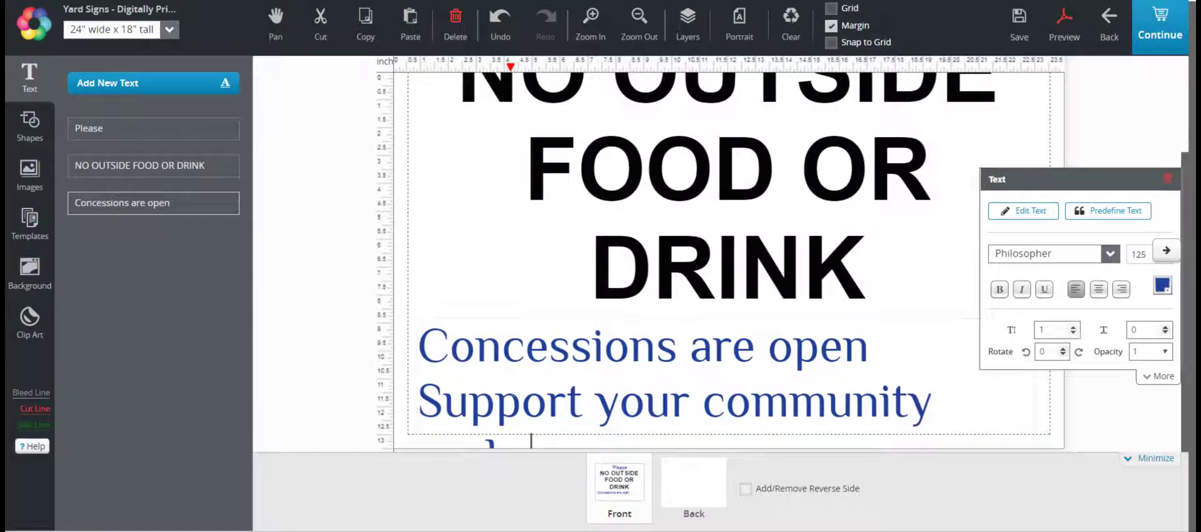
Fit the concessions text box between the side margins, center-align its text and place it just above the bottom margin
left_click(476, 263)
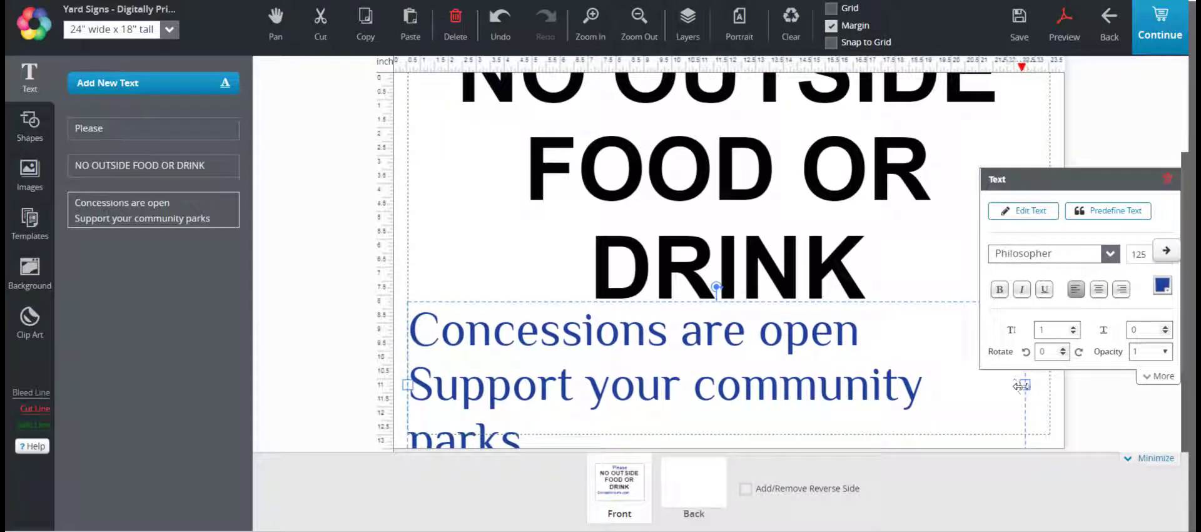
left_click_drag(1021, 386, 1050, 383)
left_click(1099, 289)
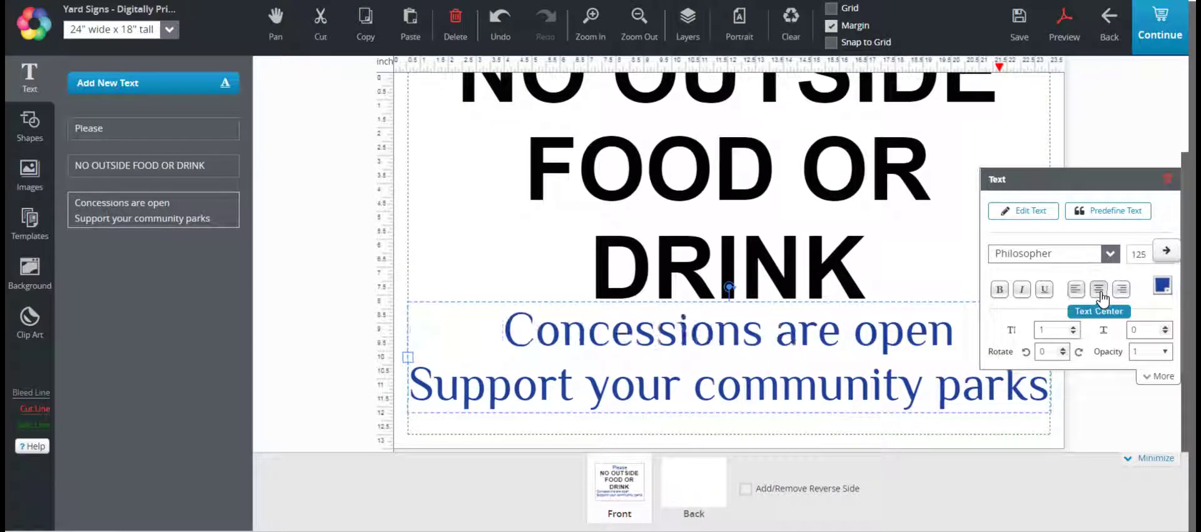
left_click_drag(754, 374, 754, 390)
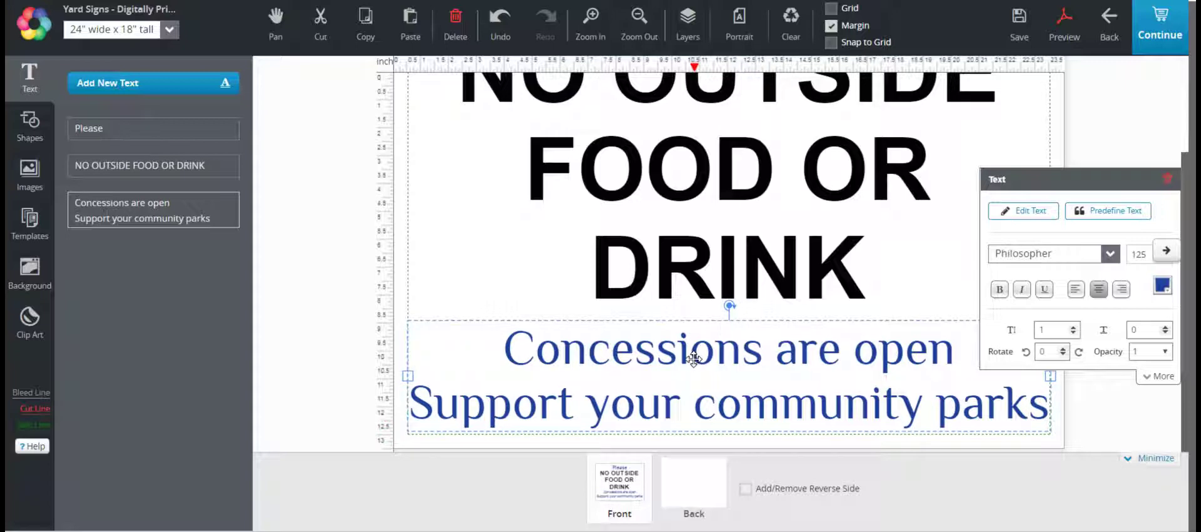
Shift the "NO OUTSIDE FOOD OR DRINK" text slightly down and check its spacing from the texts above and below
left_click(522, 222)
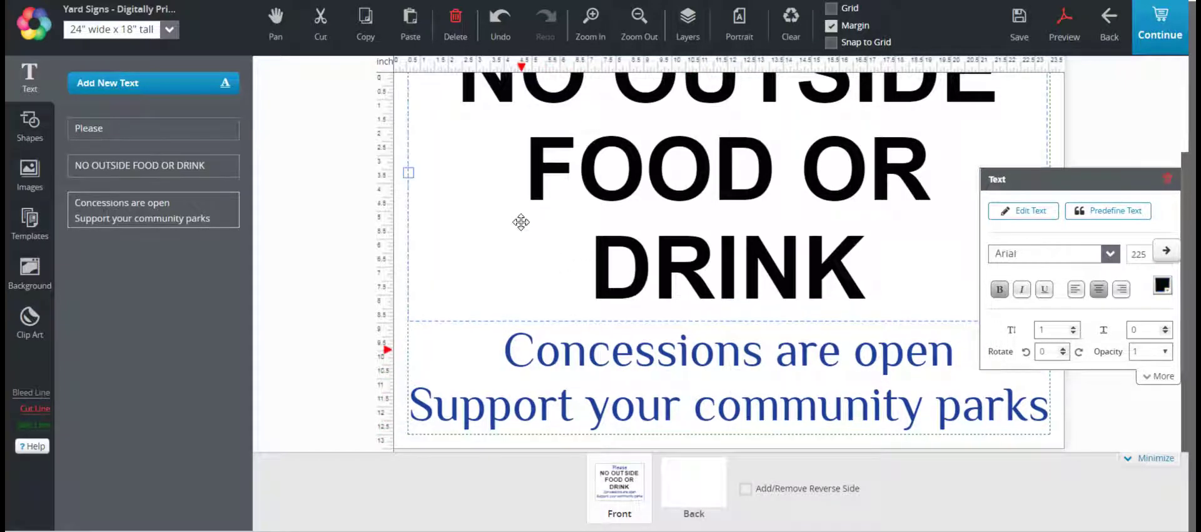
scroll(662, 252, "up", 1)
scroll(662, 252, "up", 4)
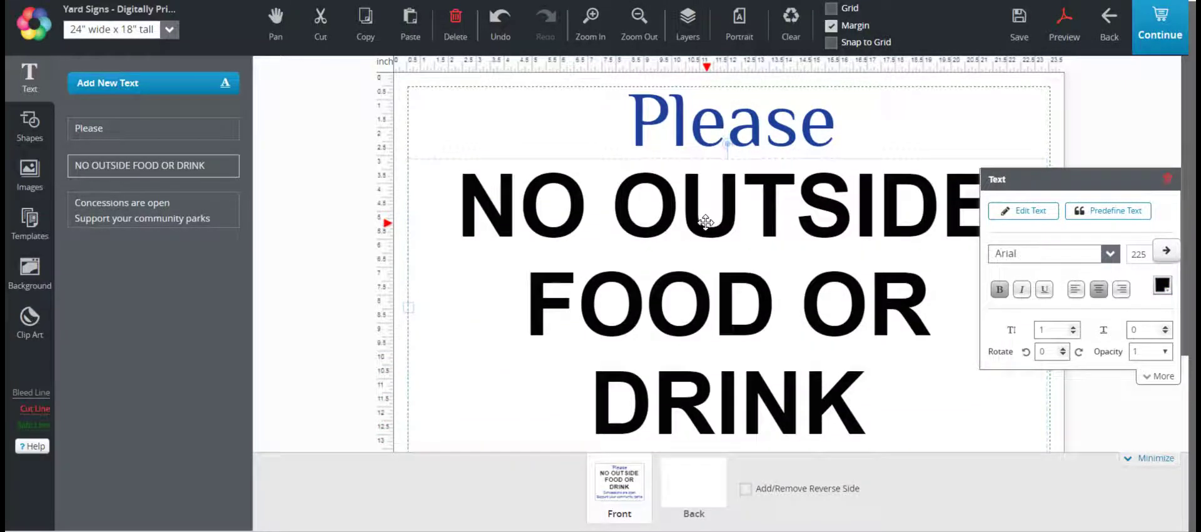
scroll(738, 216, "down", 4)
scroll(742, 232, "up", 4)
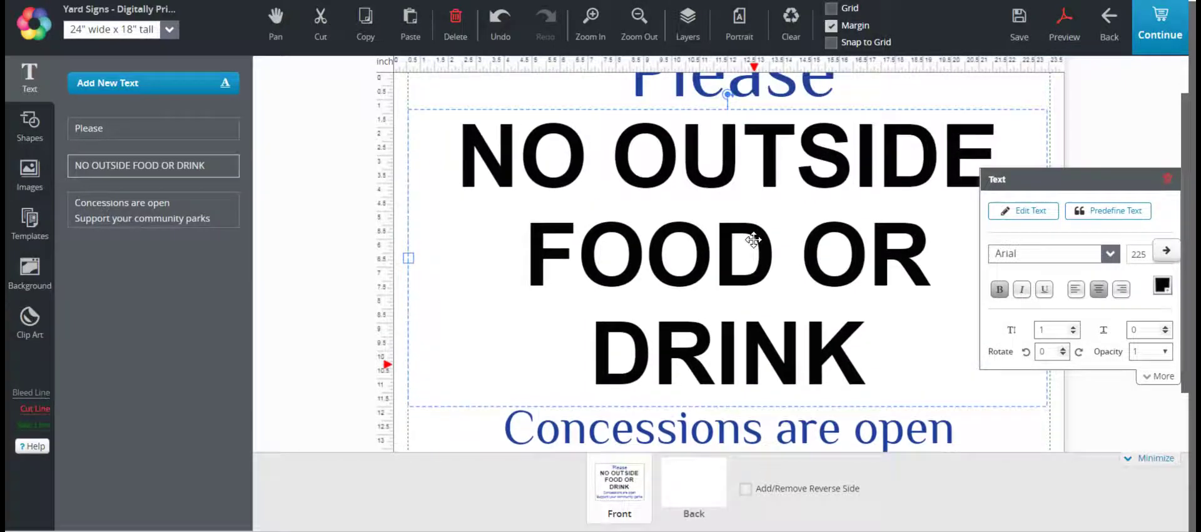
Shift the "Please", "NO OUTSIDE FOOD OR DRINK" and concessions texts left of the sign's center
left_click(769, 105)
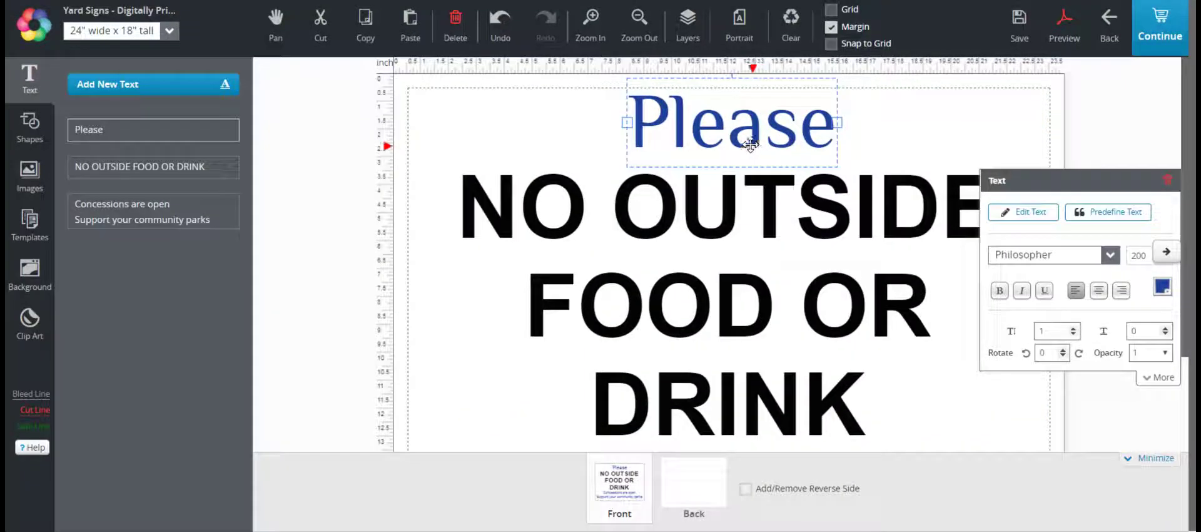
scroll(860, 161, "down", 3)
scroll(813, 194, "up", 3)
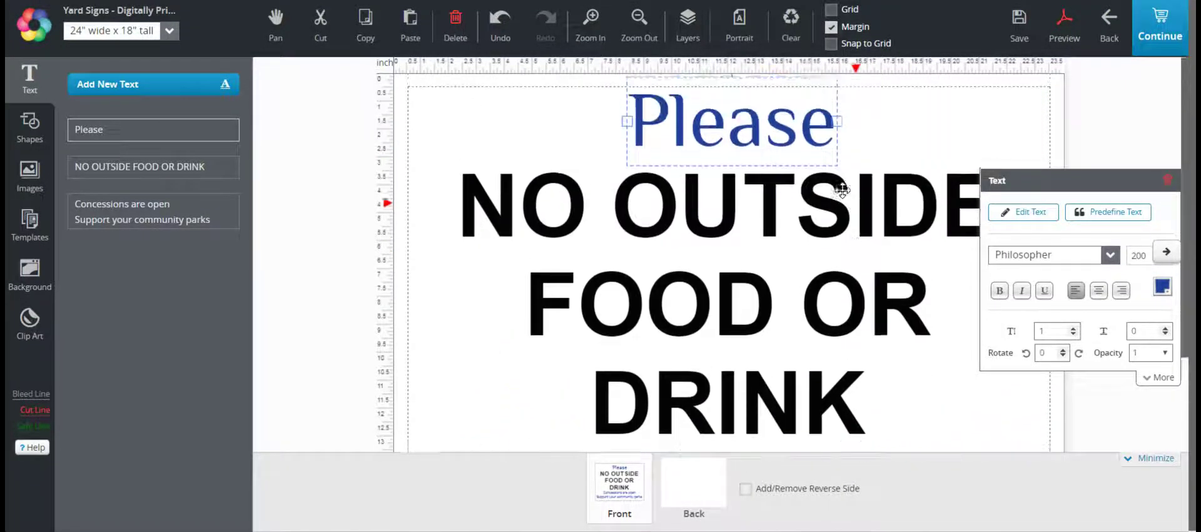
left_click_drag(751, 126, 650, 147)
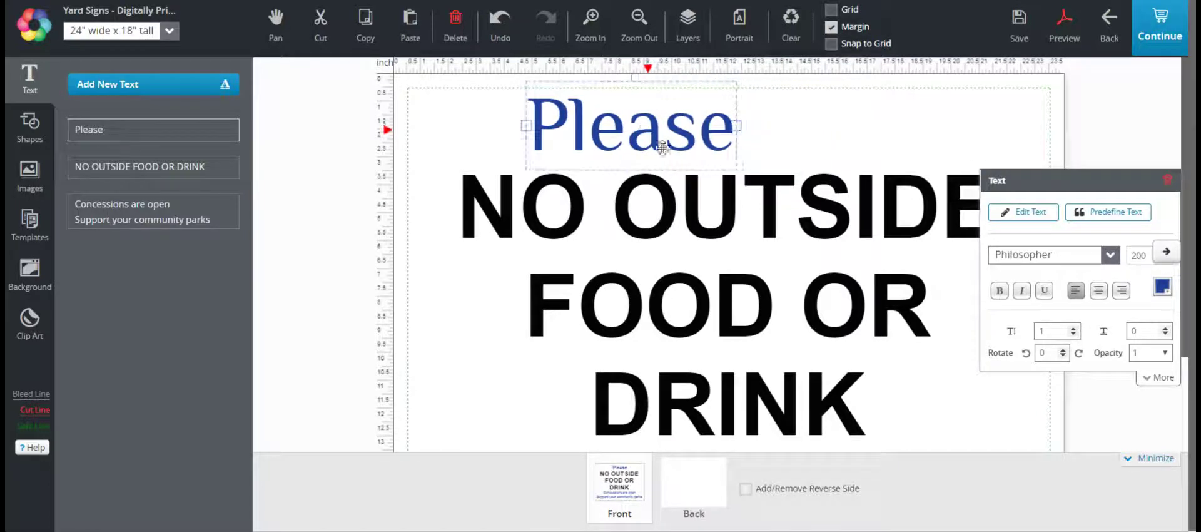
left_click_drag(702, 198, 692, 197)
scroll(666, 191, "down", 2)
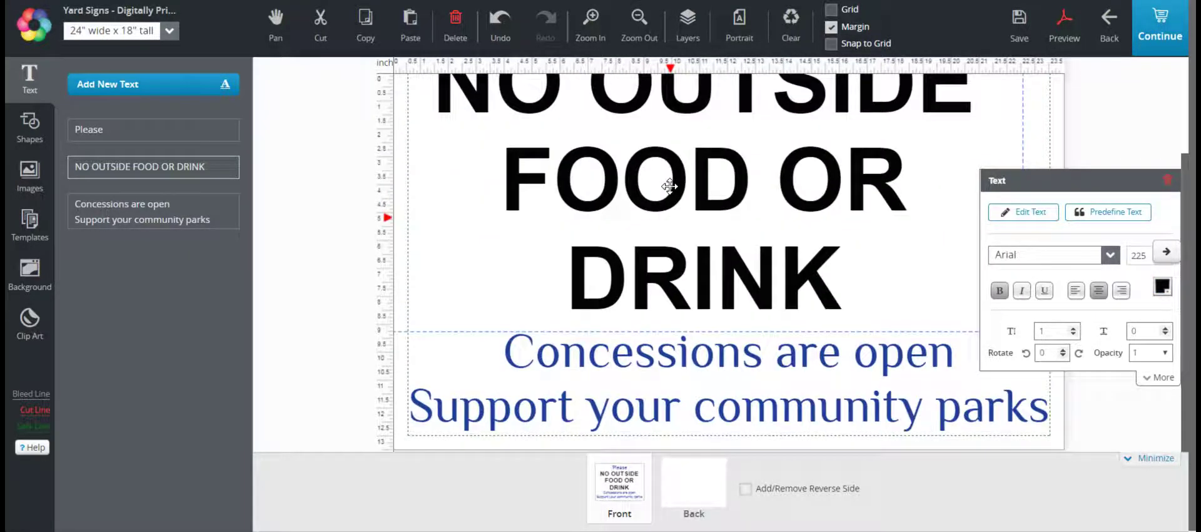
left_click(730, 368)
scroll(675, 275, "up", 2)
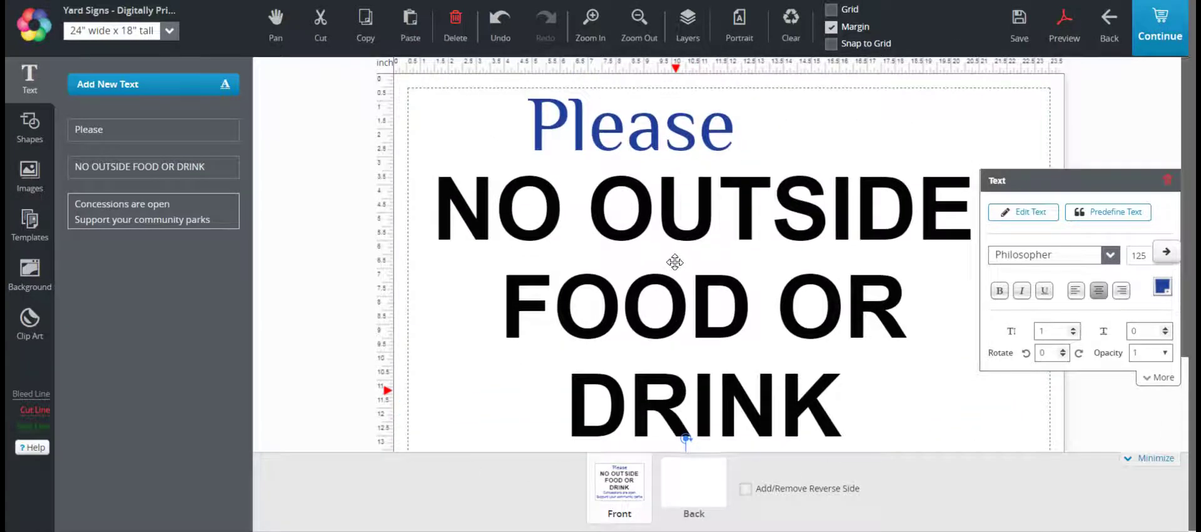
Select all three text objects together and set their text alignment to center
left_click(652, 127)
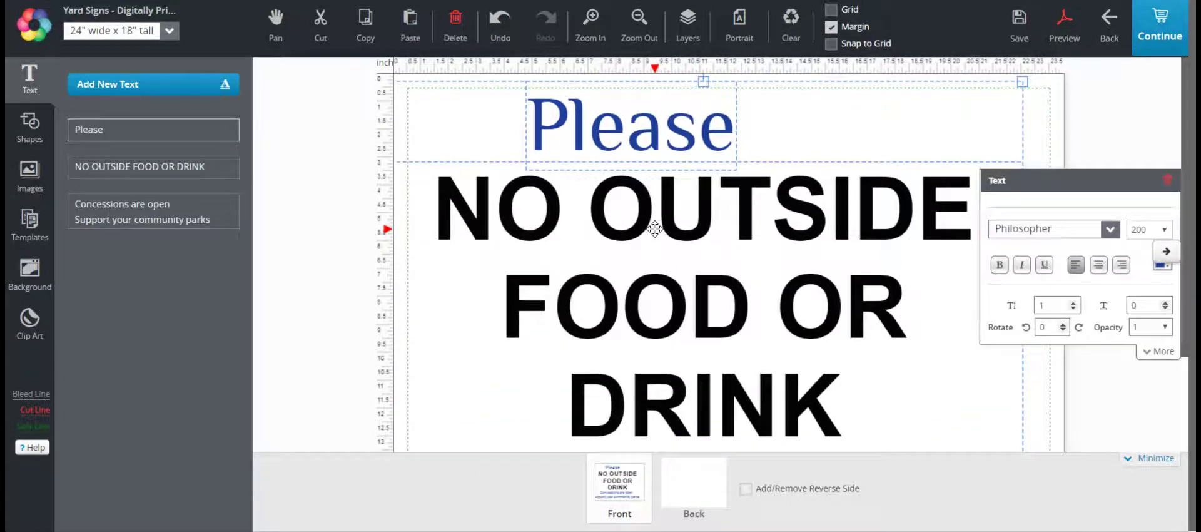
scroll(701, 275, "down", 2)
left_click_drag(689, 348, 682, 390)
left_click(1097, 268)
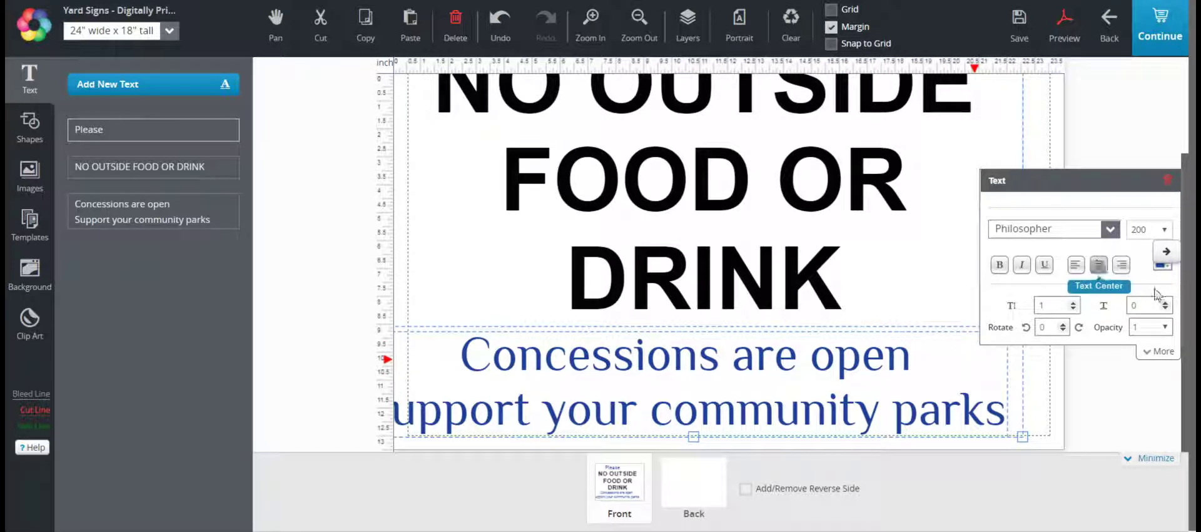
Show the additional arrangement options and align the three selected text objects on a common vertical center line with Align Center
left_click_drag(1095, 190, 1011, 130)
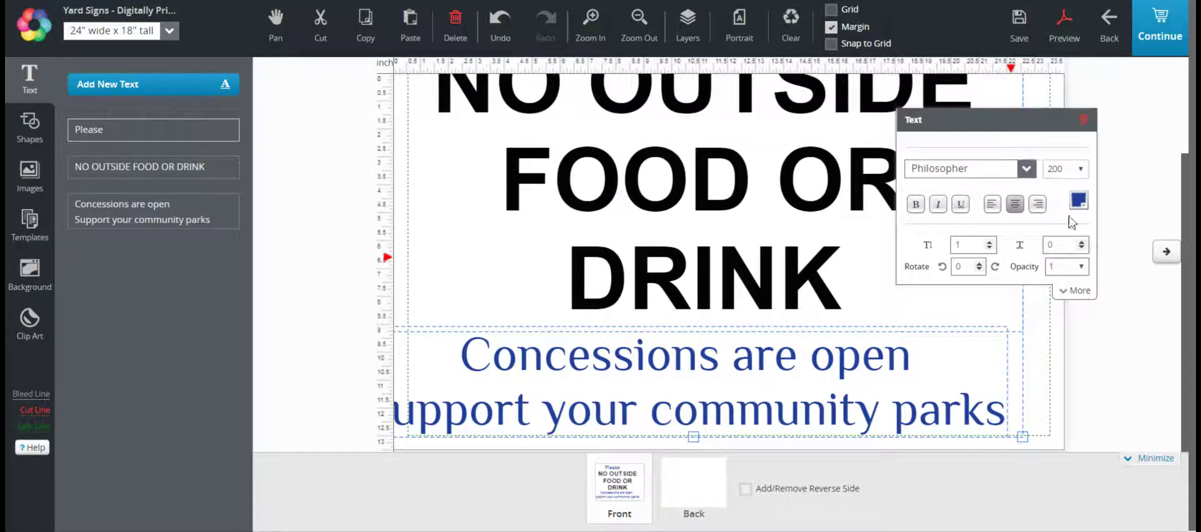
left_click(1070, 291)
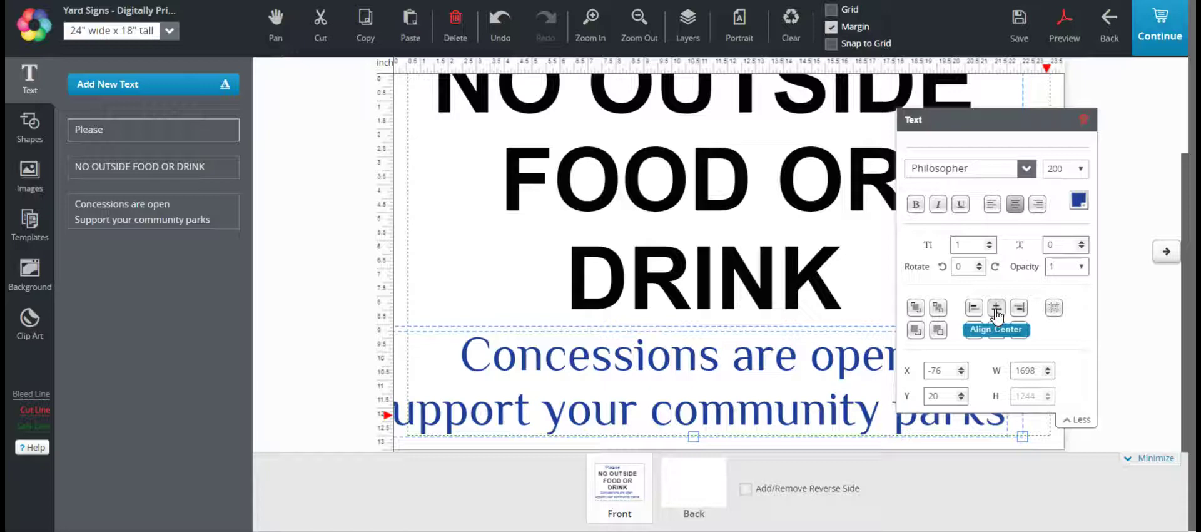
left_click(995, 310)
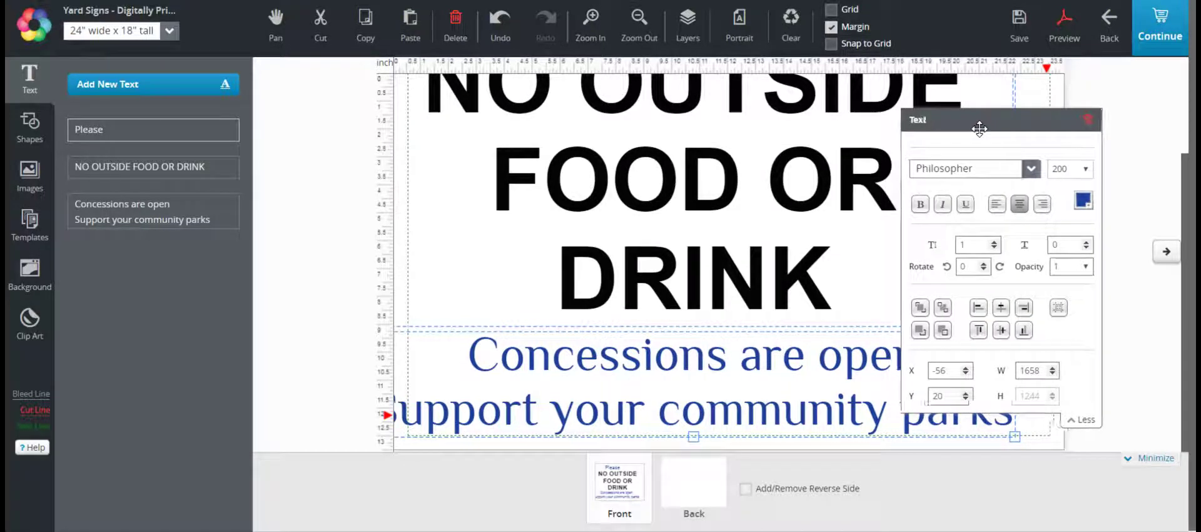
Turn on alignment relative to the page and align the three selected text objects to the sign's horizontal center
left_click_drag(978, 121, 1034, 100)
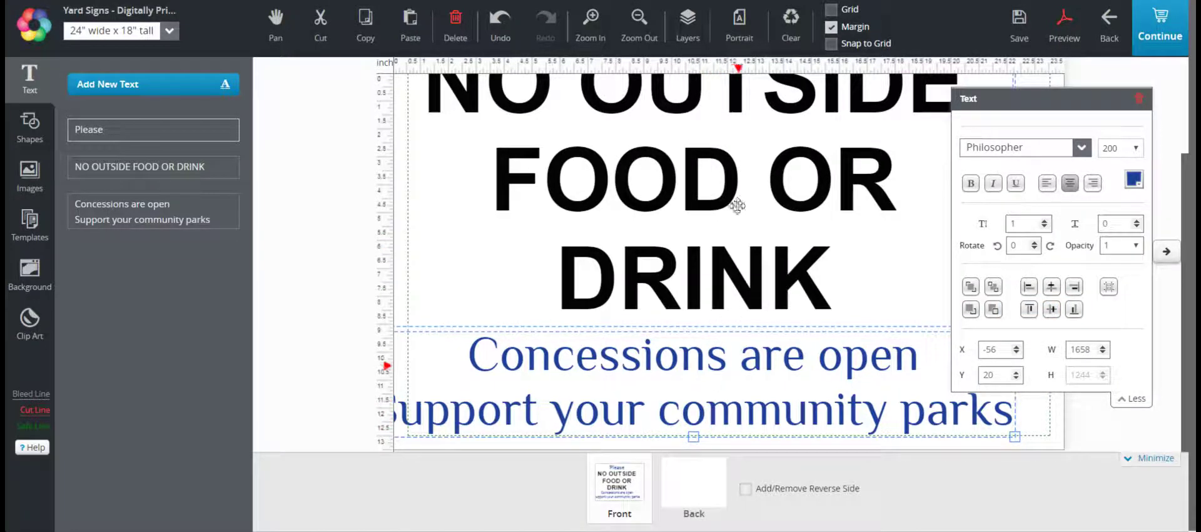
left_click(1108, 288)
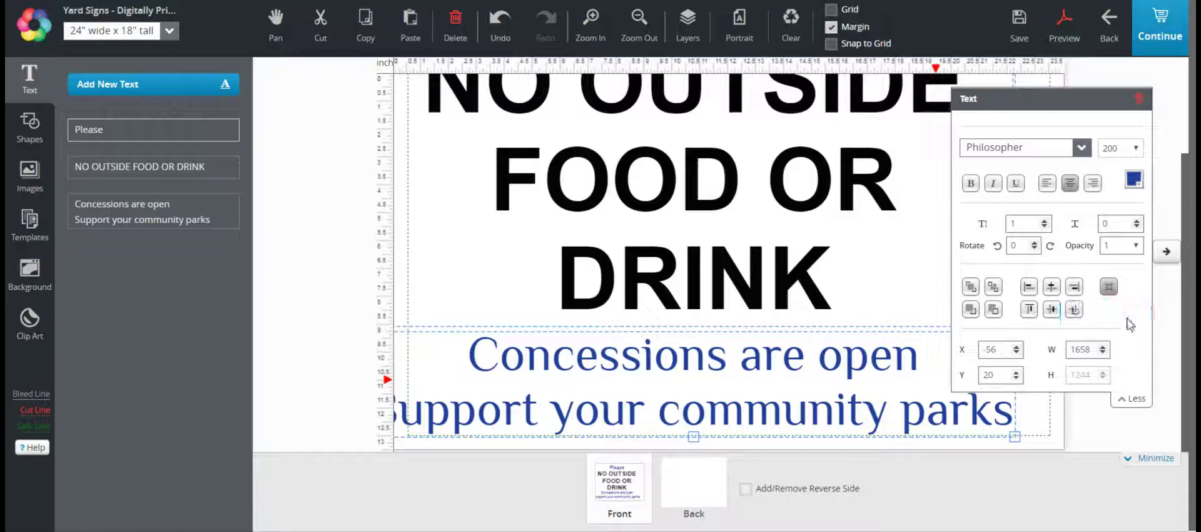
left_click(1052, 287)
Inspect the centered artwork from top to bottom against the margin guides with the text objects deselected
scroll(836, 236, "up", 2)
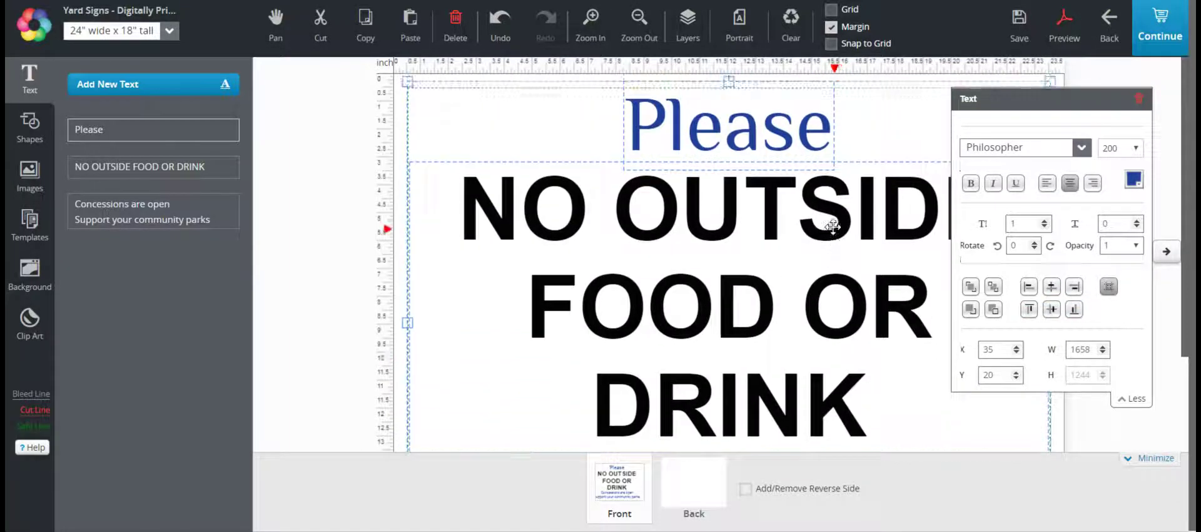
scroll(721, 162, "down", 2)
scroll(721, 162, "up", 2)
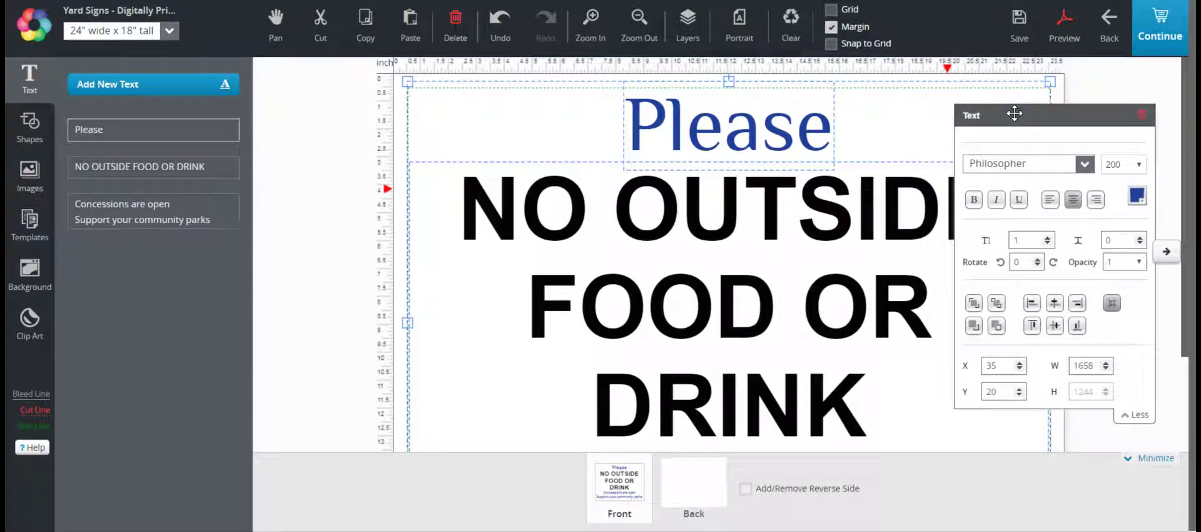
scroll(744, 311, "down", 2)
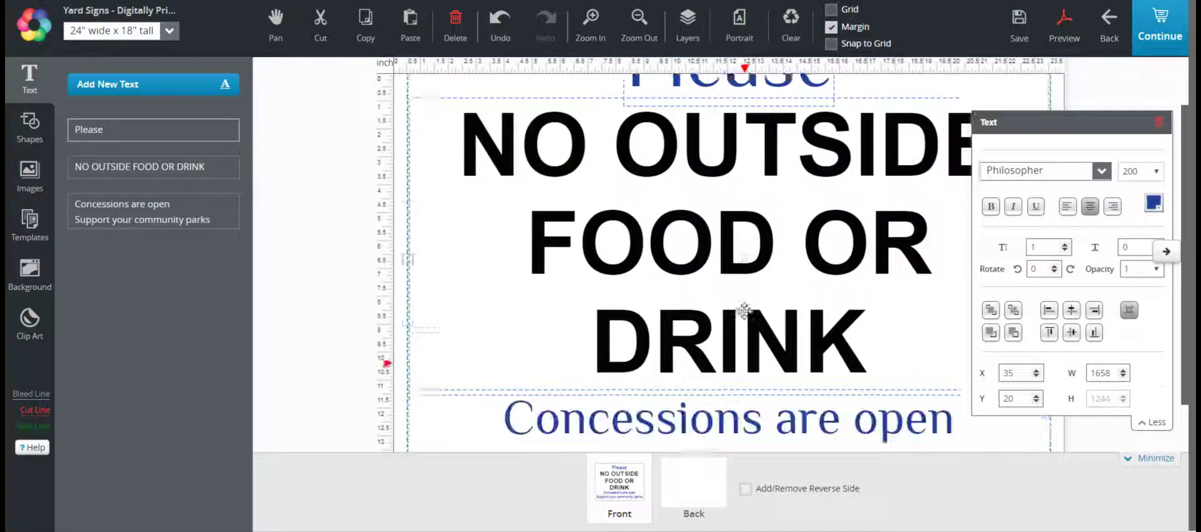
scroll(745, 310, "down", 1)
scroll(778, 250, "up", 2)
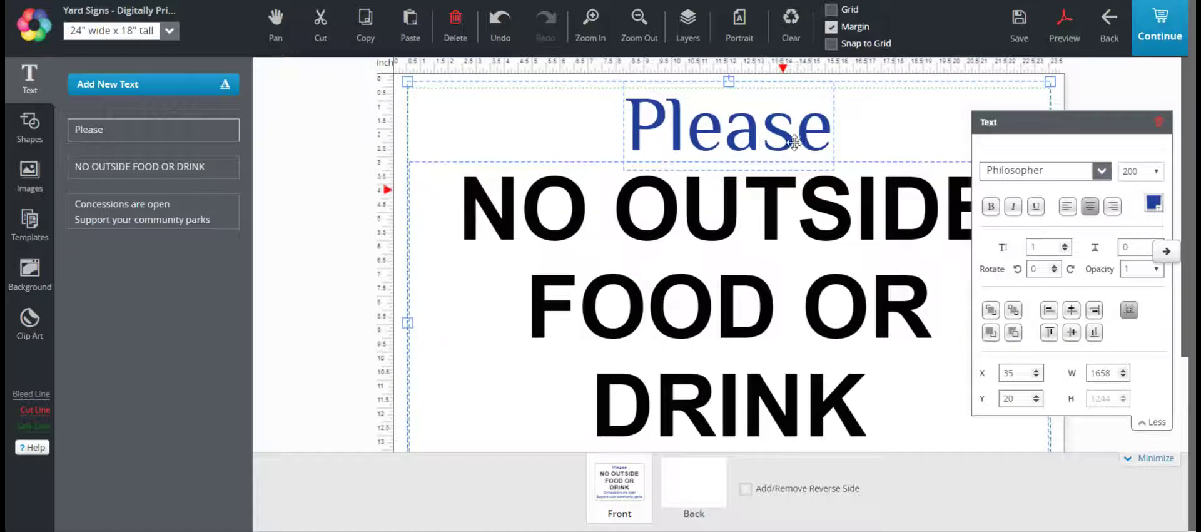
left_click(858, 140)
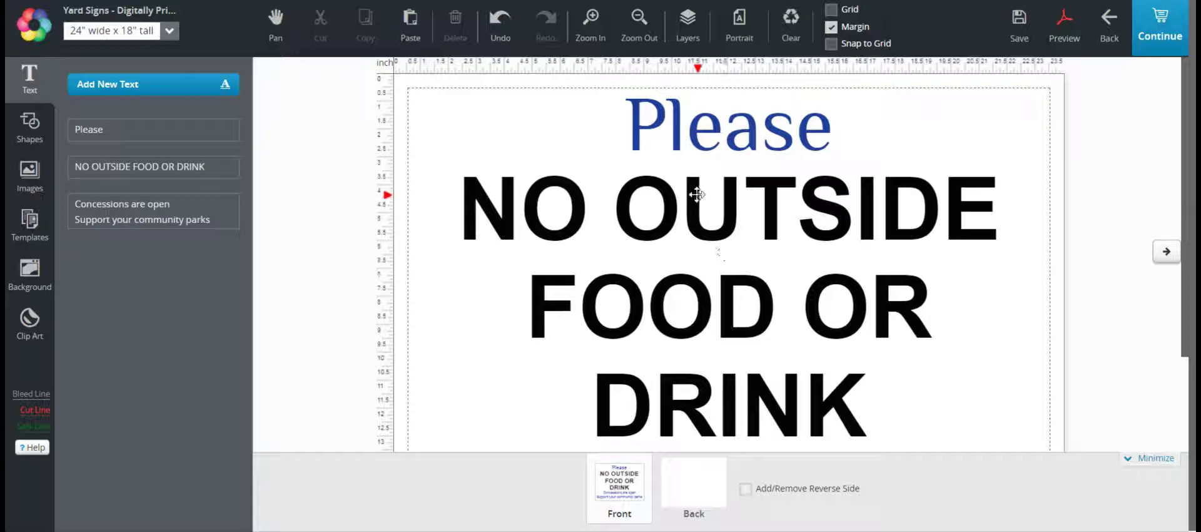
scroll(691, 203, "down", 2)
scroll(691, 209, "up", 2)
Change the word "open" to "OPEN" in the concessions text on the sign
scroll(691, 213, "down", 2)
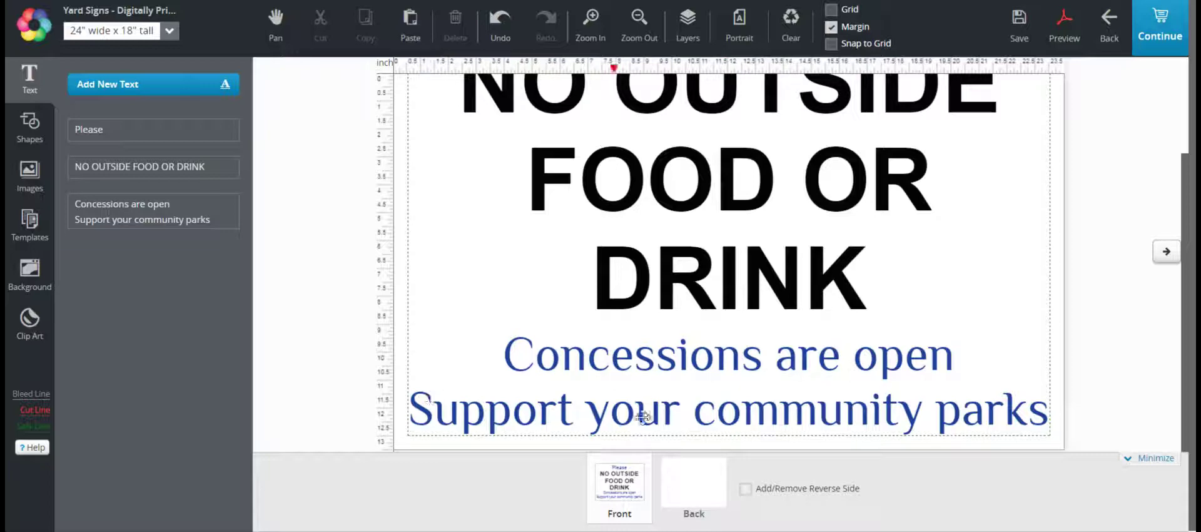
left_click(869, 357)
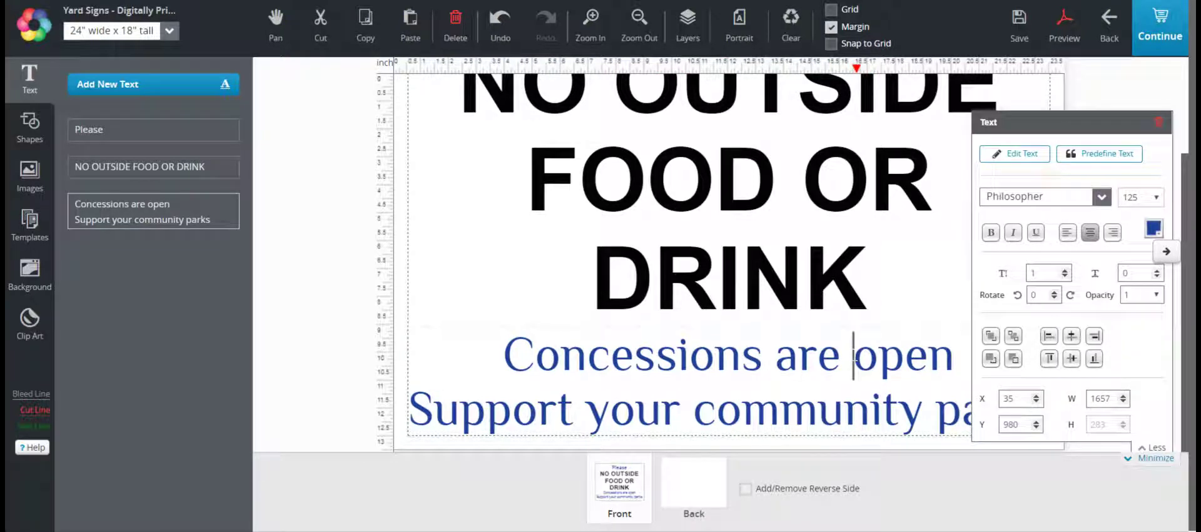
double_click(855, 357)
type("OPEN")
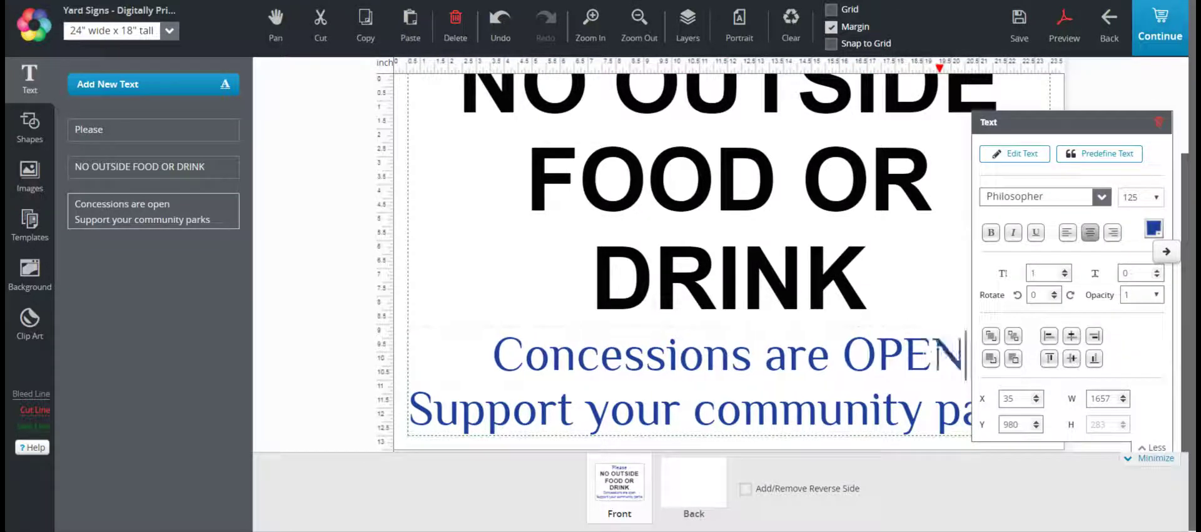
left_click(529, 238)
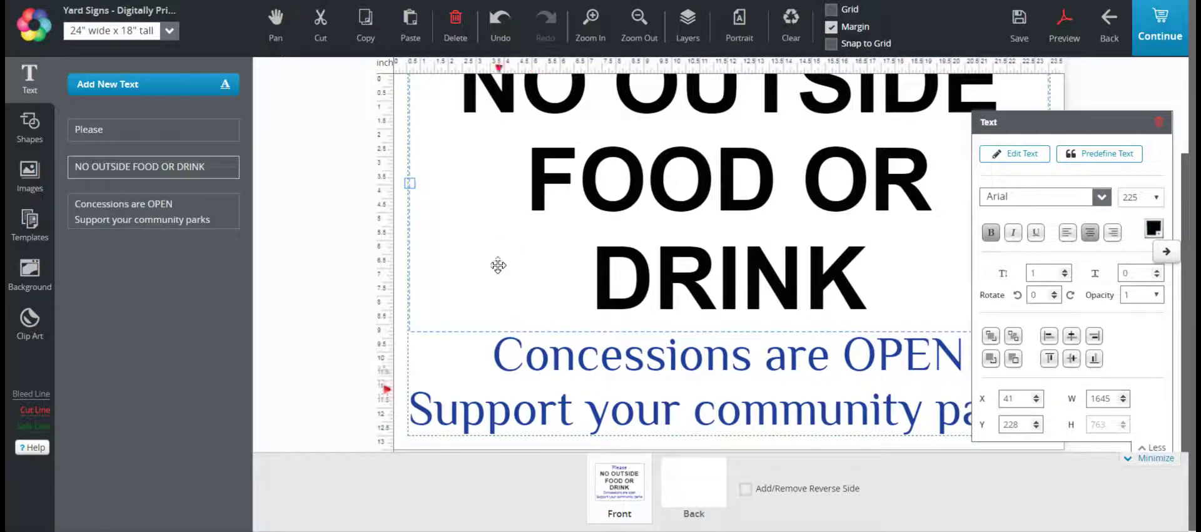
left_click(453, 357)
left_click(1088, 118)
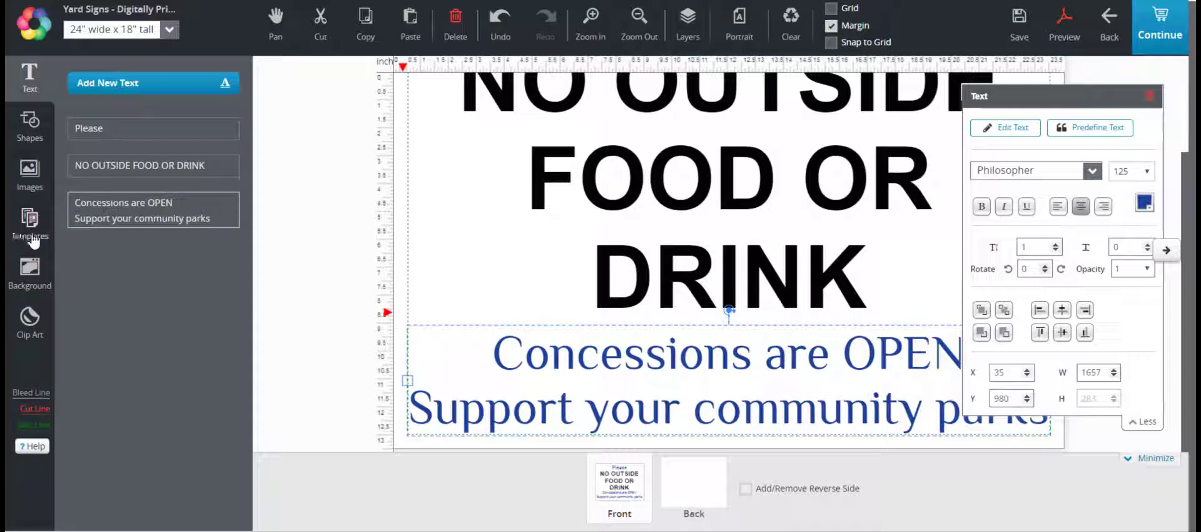
Browse the clip art gallery shapes and look over the sign artwork
left_click(30, 317)
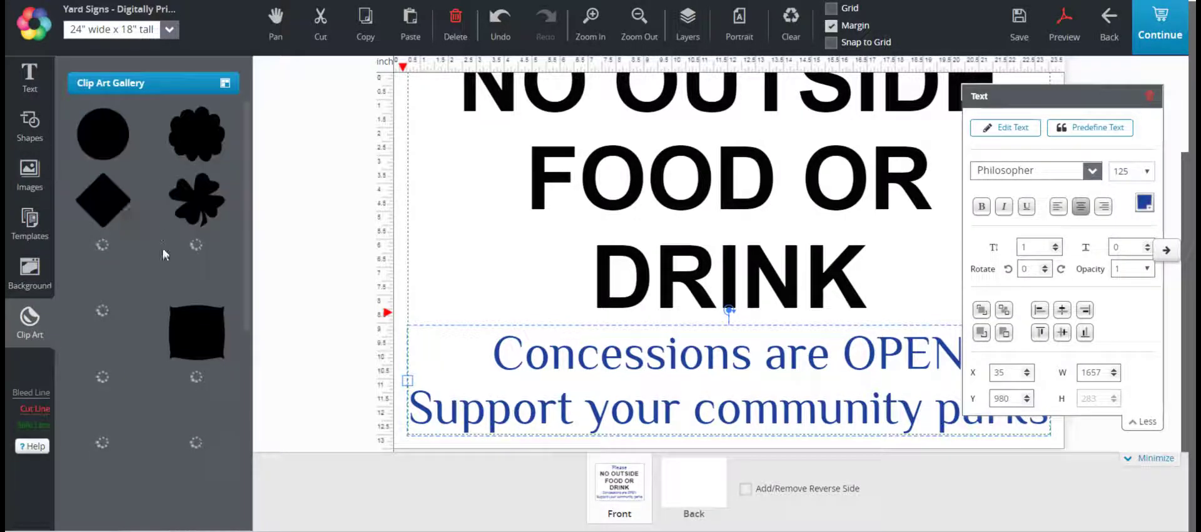
scroll(156, 294, "down", 5)
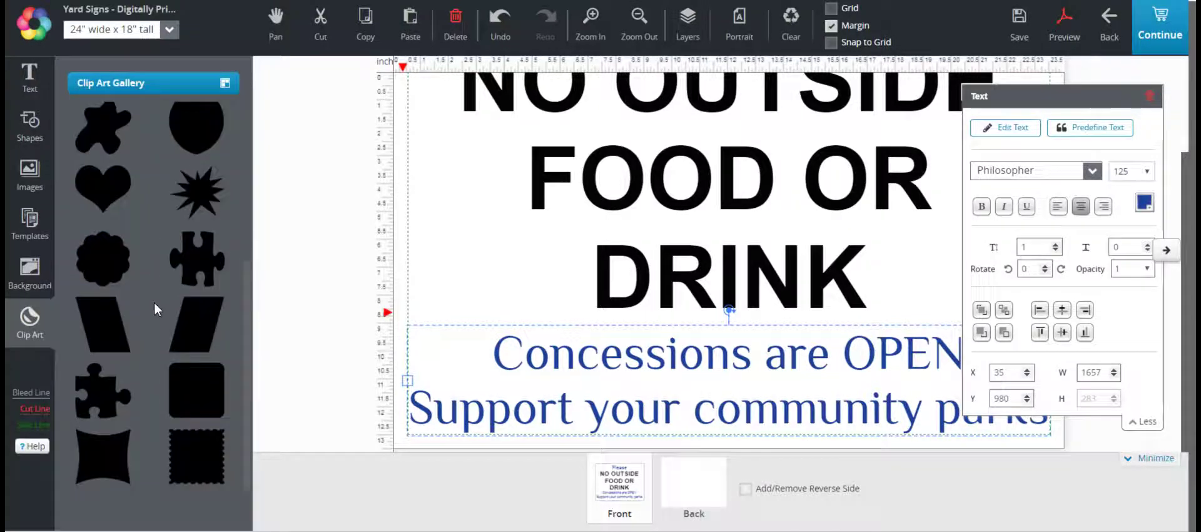
scroll(156, 300, "up", 3)
scroll(555, 258, "up", 3)
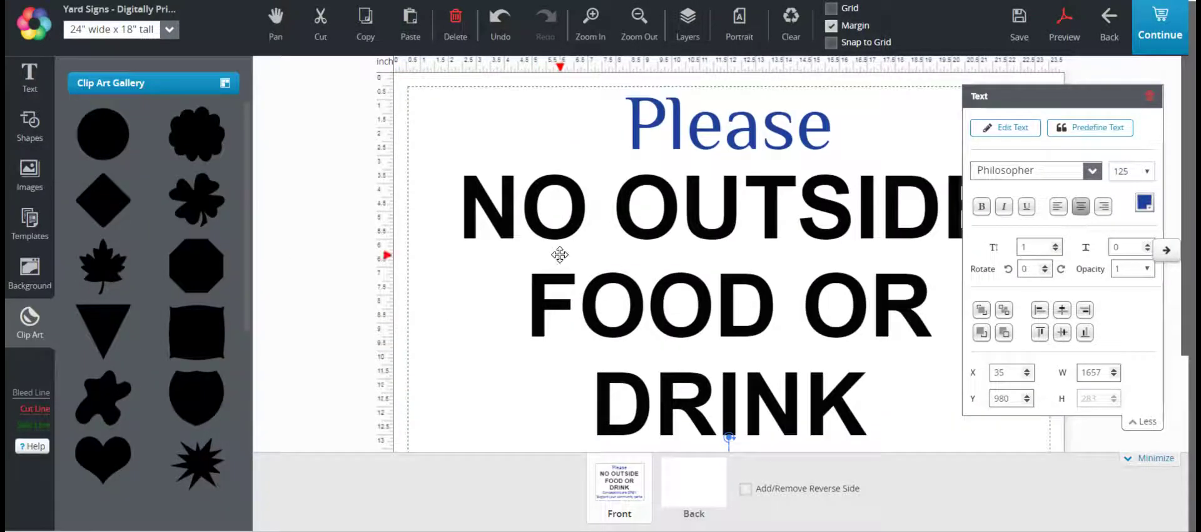
scroll(647, 199, "down", 5)
scroll(647, 207, "up", 3)
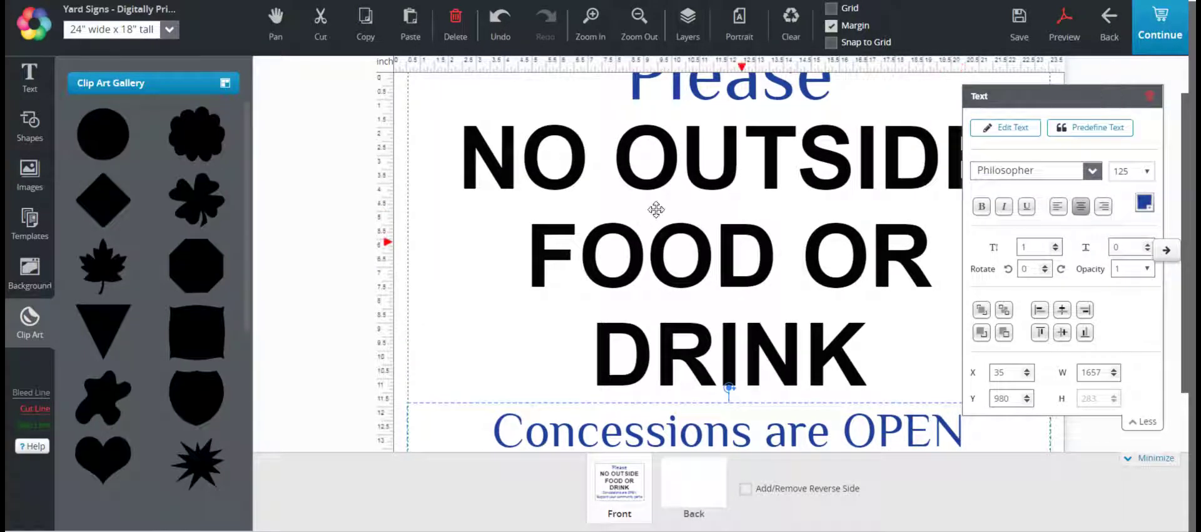
Continue from the sign design to the product review, then save the design and add the signs to the cart
left_click(459, 233)
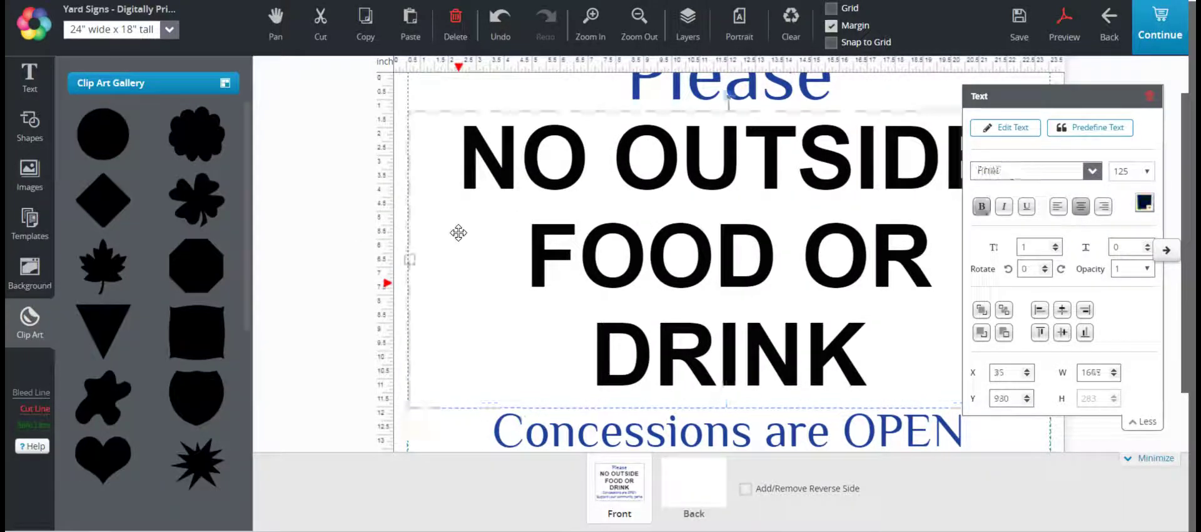
left_click(460, 99)
left_click(1168, 29)
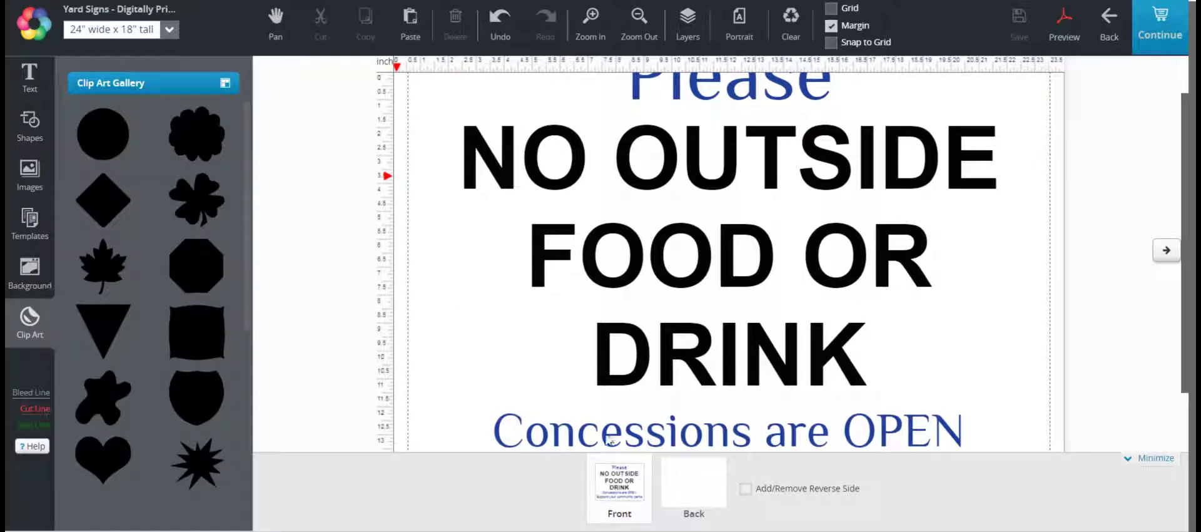
scroll(911, 294, "down", 3)
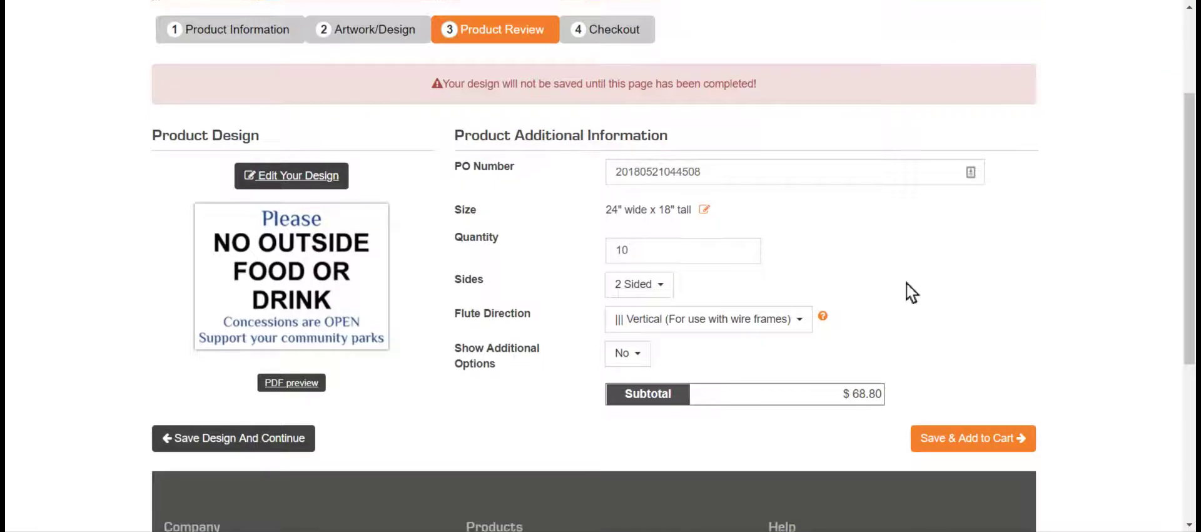
scroll(907, 283, "down", 1)
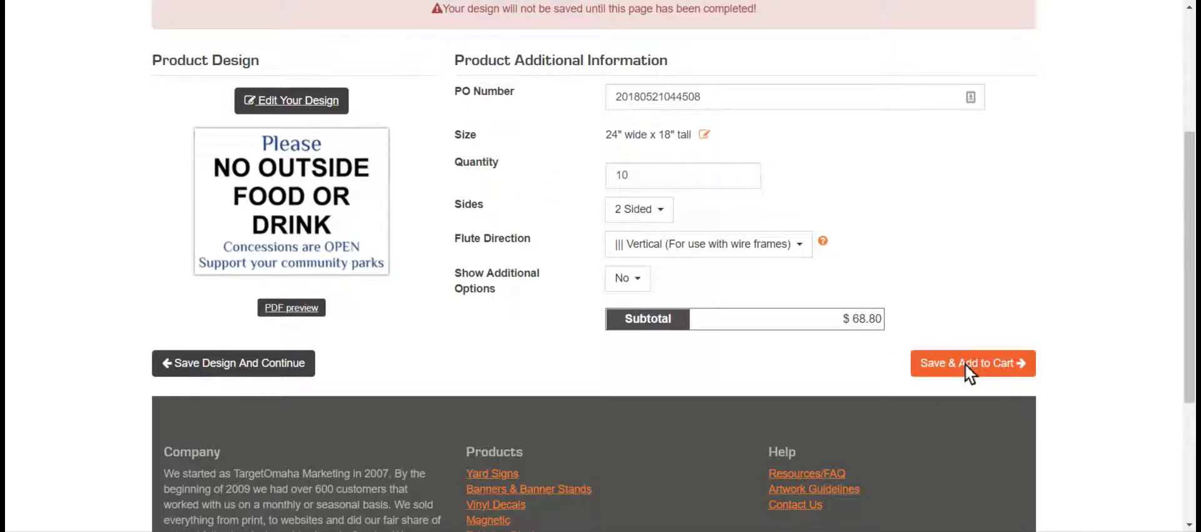
scroll(967, 255, "up", 3)
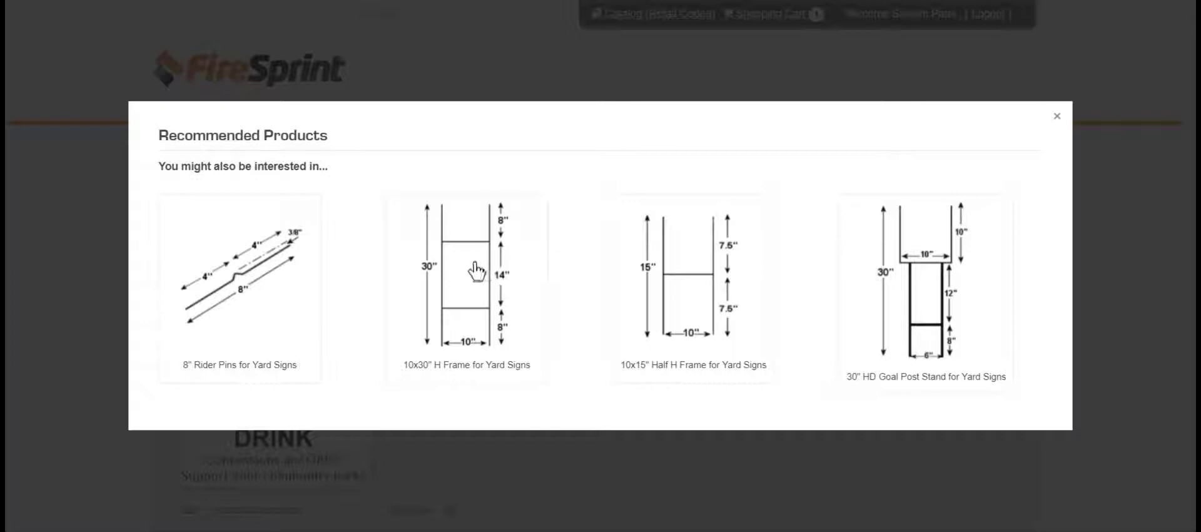
Choose the recommended 10x30" H Frame for Yard Signs, set its quantity to 10 and continue to checkout
left_click(489, 320)
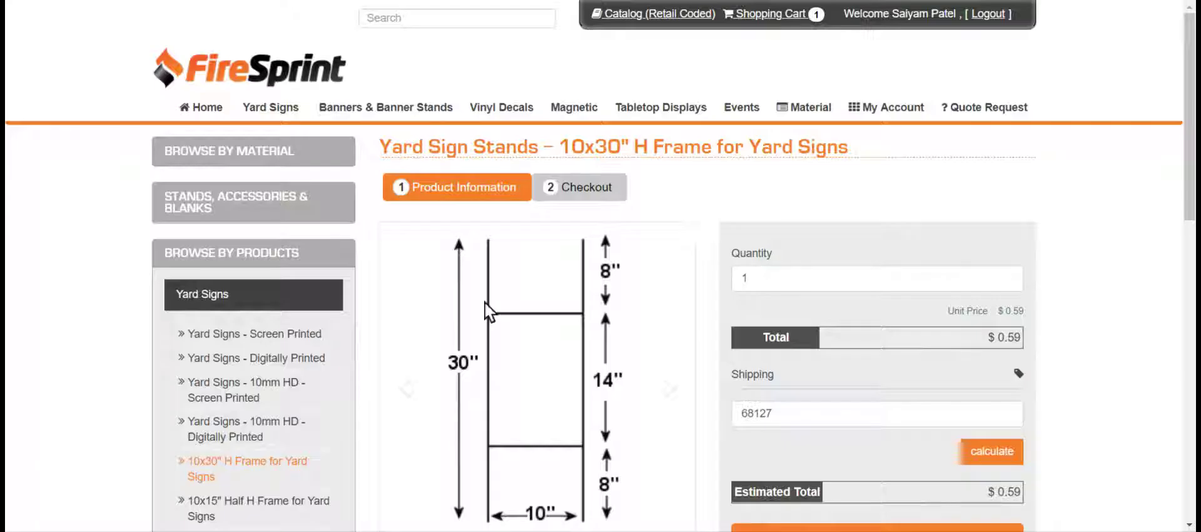
scroll(816, 230, "down", 1)
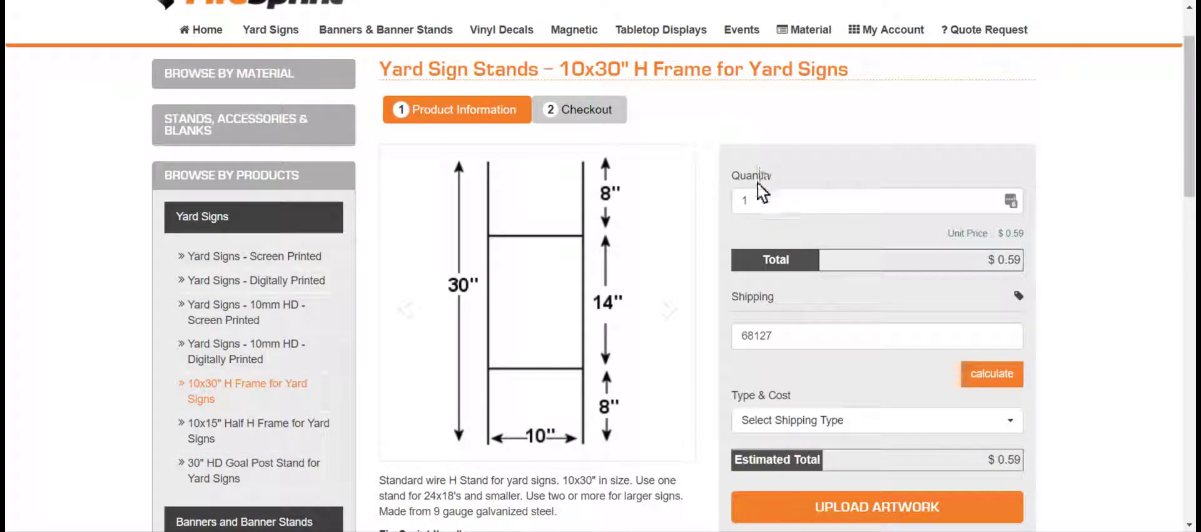
left_click(768, 202)
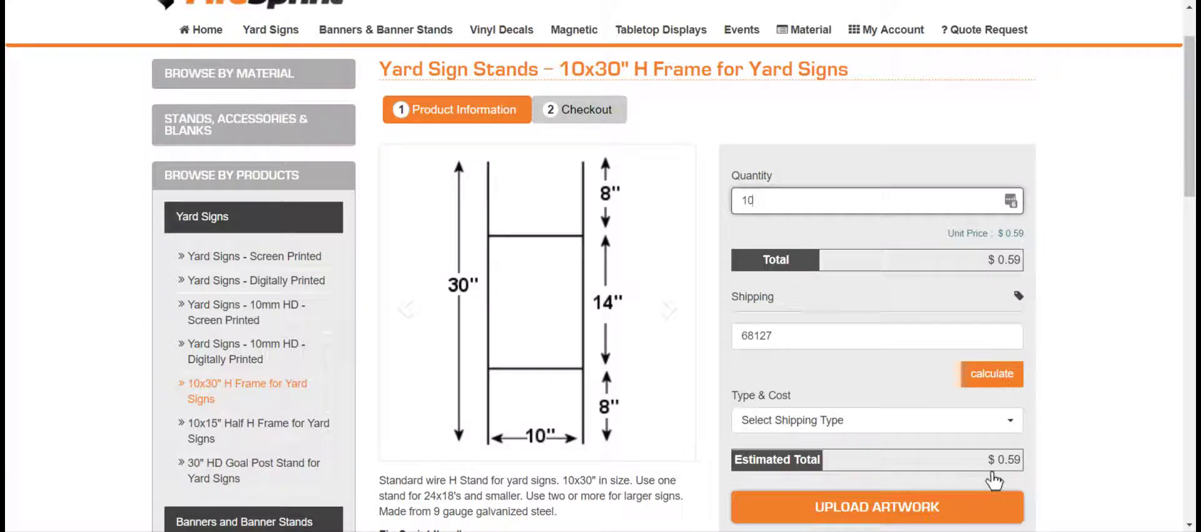
scroll(1189, 171, "down", 8)
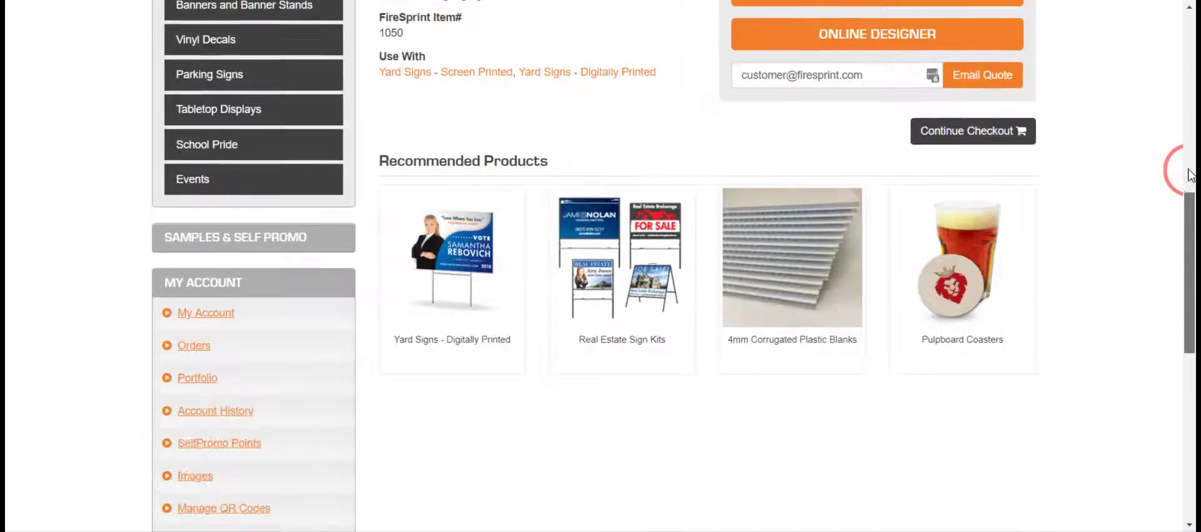
left_click_drag(1190, 174, 1190, 163)
left_click(961, 194)
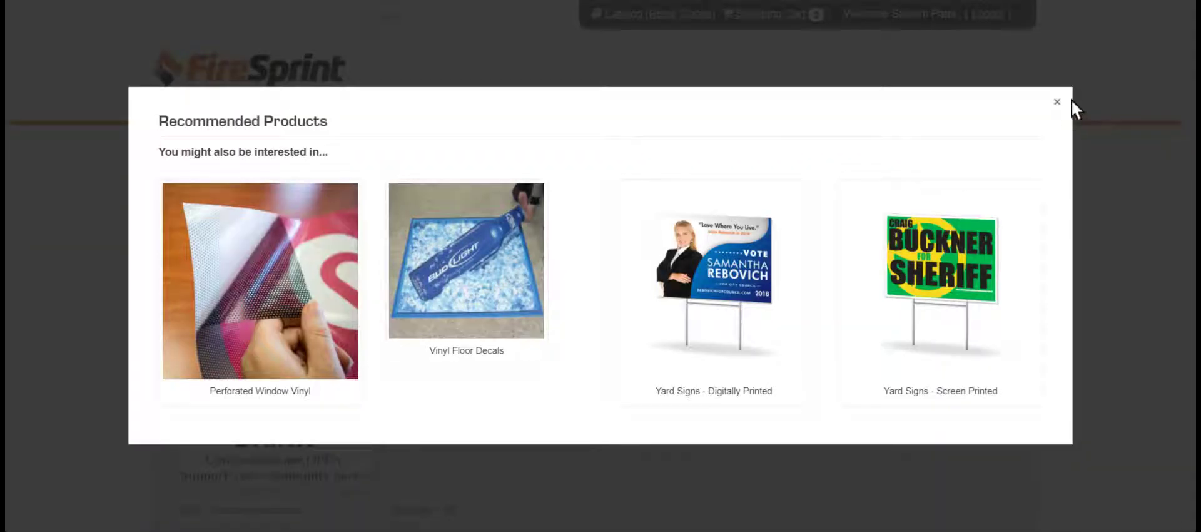
Dismiss the product recommendations, review the shopping cart items and totals, and continue to the payment and shipping details
left_click(1058, 103)
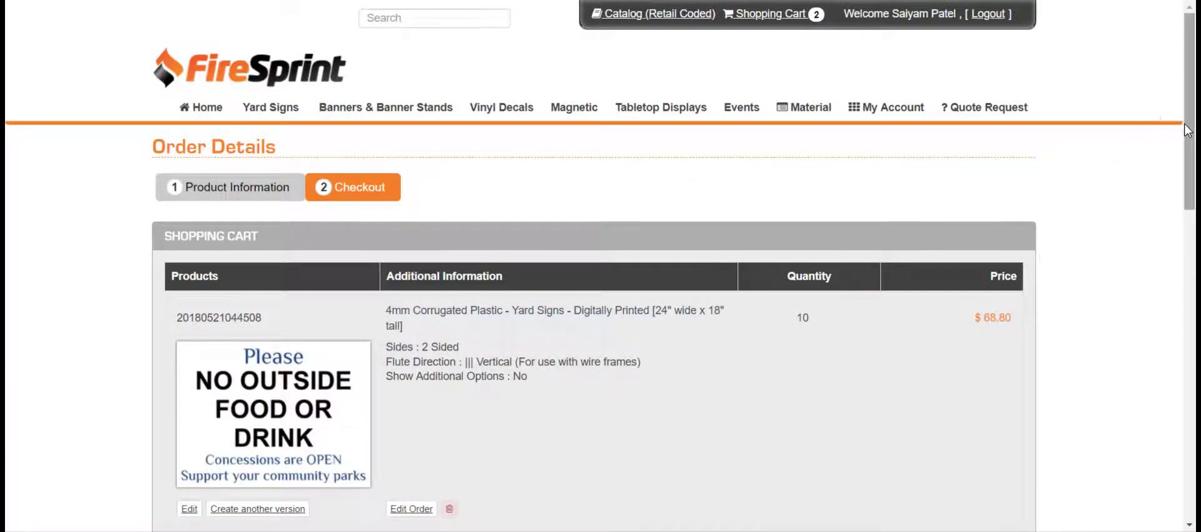
scroll(1185, 128, "down", 3)
scroll(1187, 128, "down", 5)
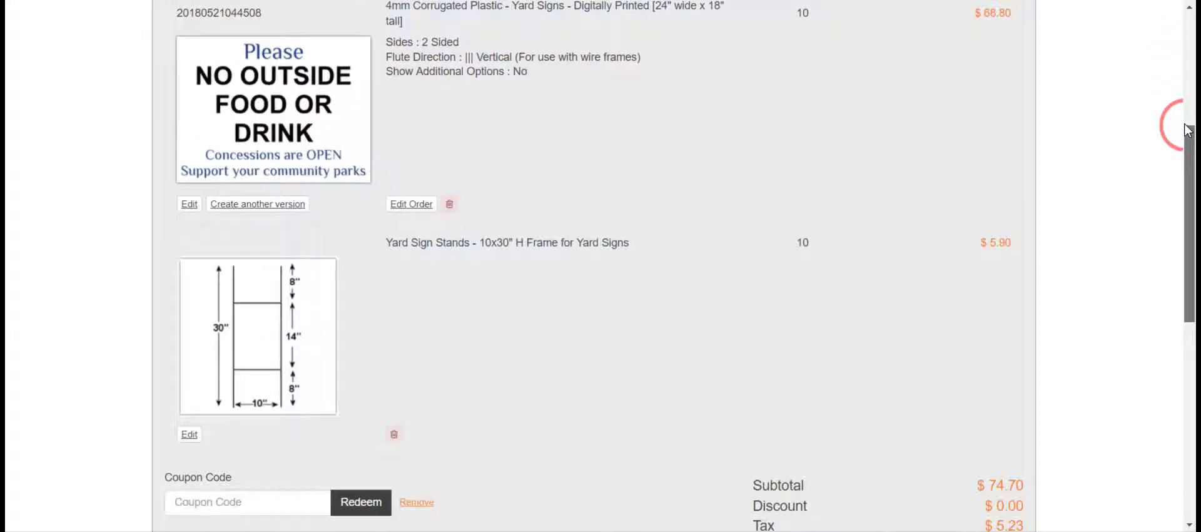
scroll(1185, 128, "down", 4)
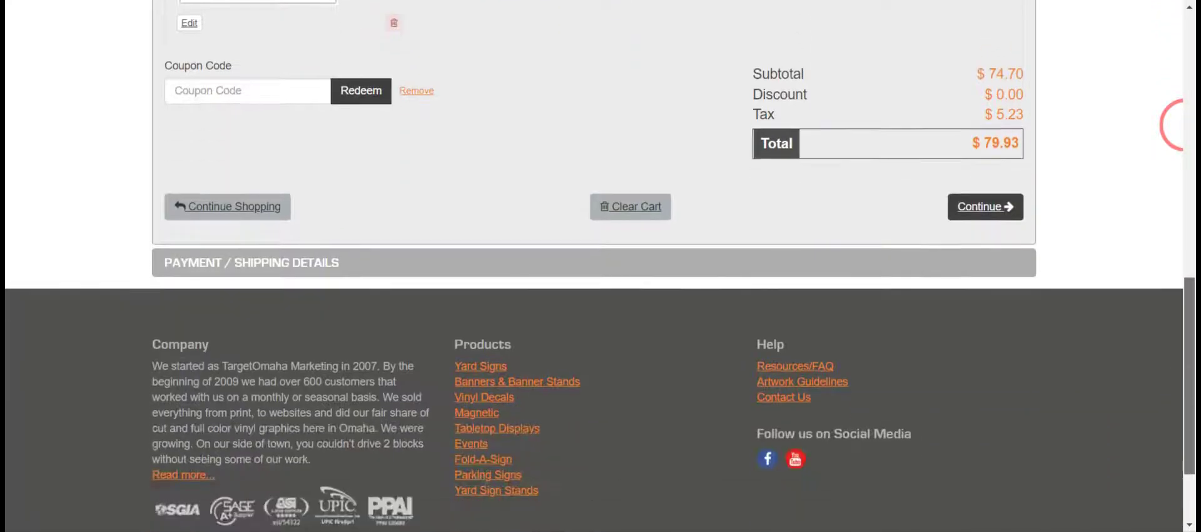
scroll(1186, 128, "up", 2)
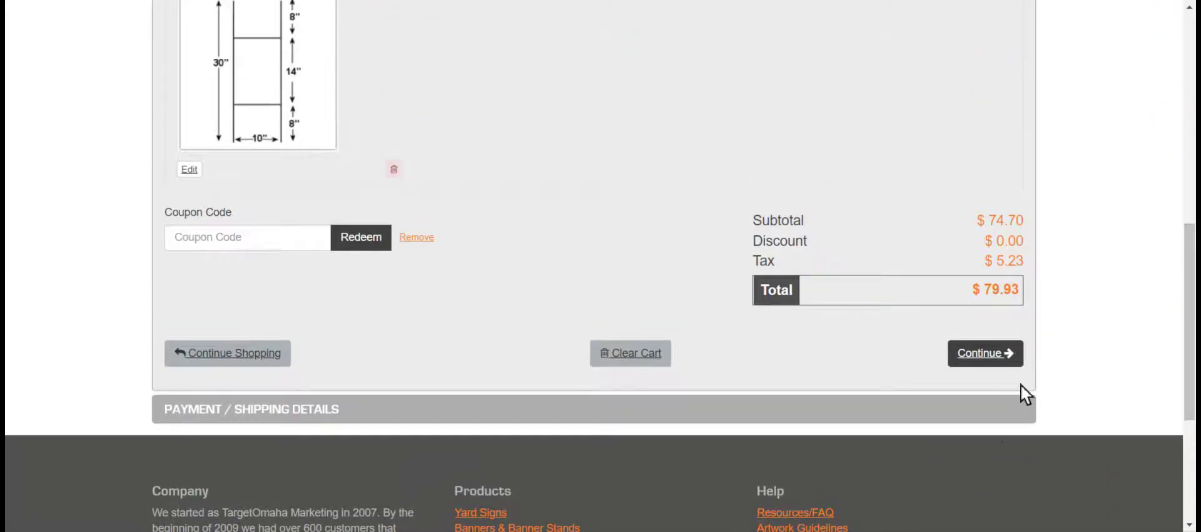
left_click(973, 354)
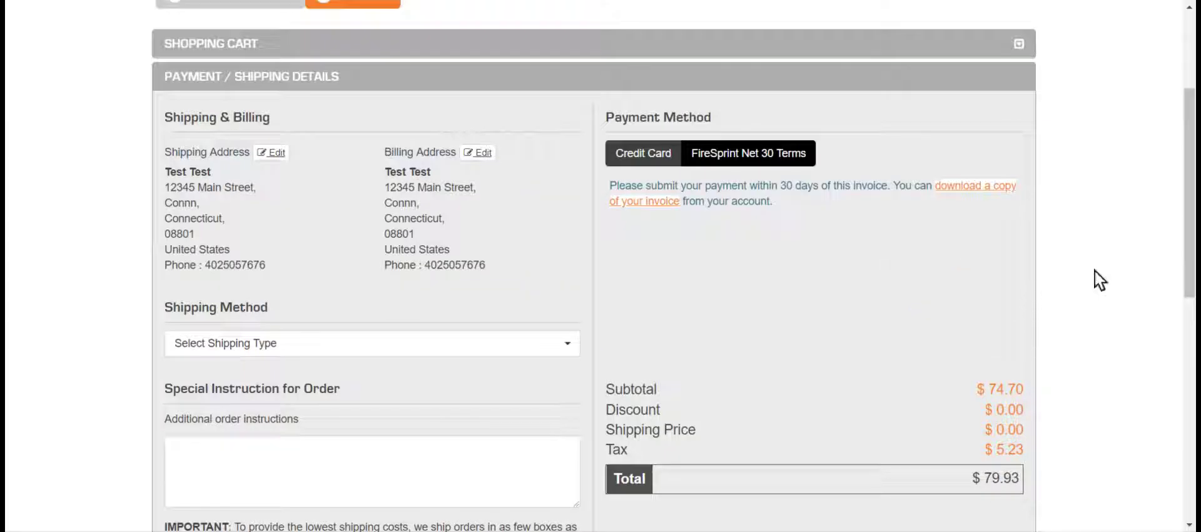
Review the payment and shipping details and view the available shipping types and their prices without choosing one
scroll(1195, 160, "down", 5)
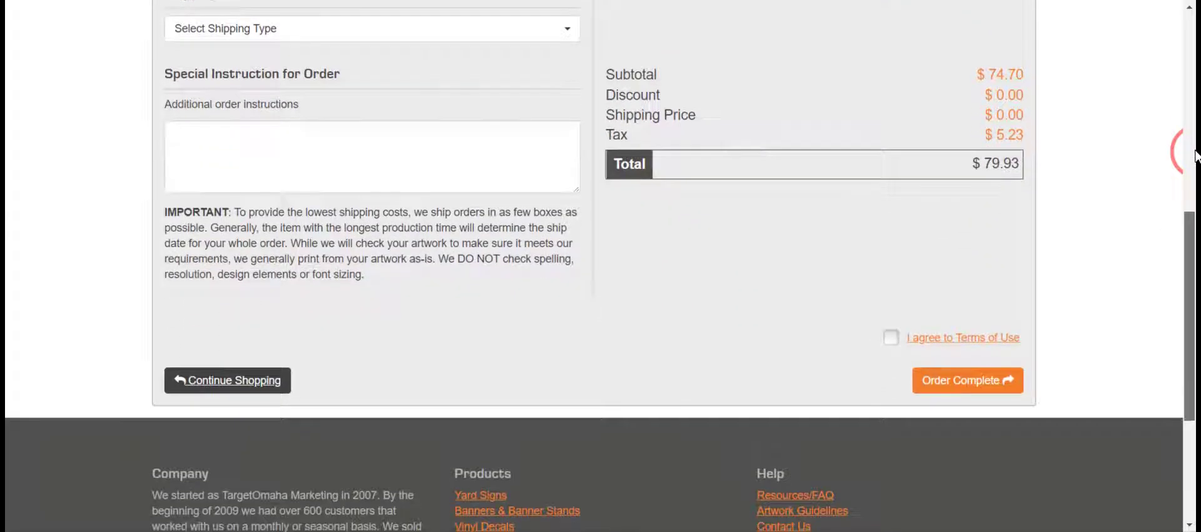
scroll(1195, 156, "up", 3)
left_click_drag(1195, 155, 1195, 119)
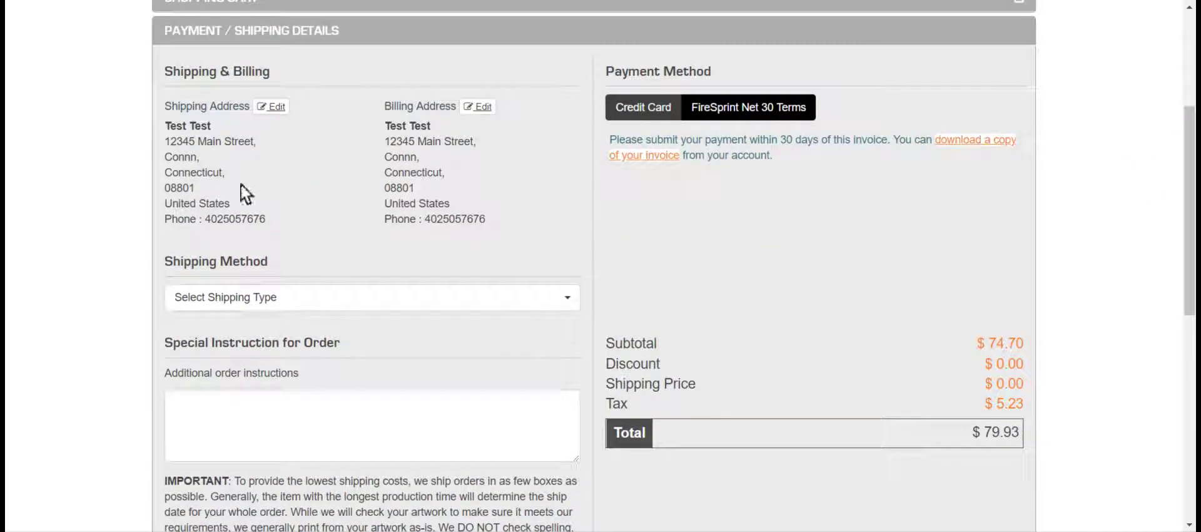
left_click(343, 301)
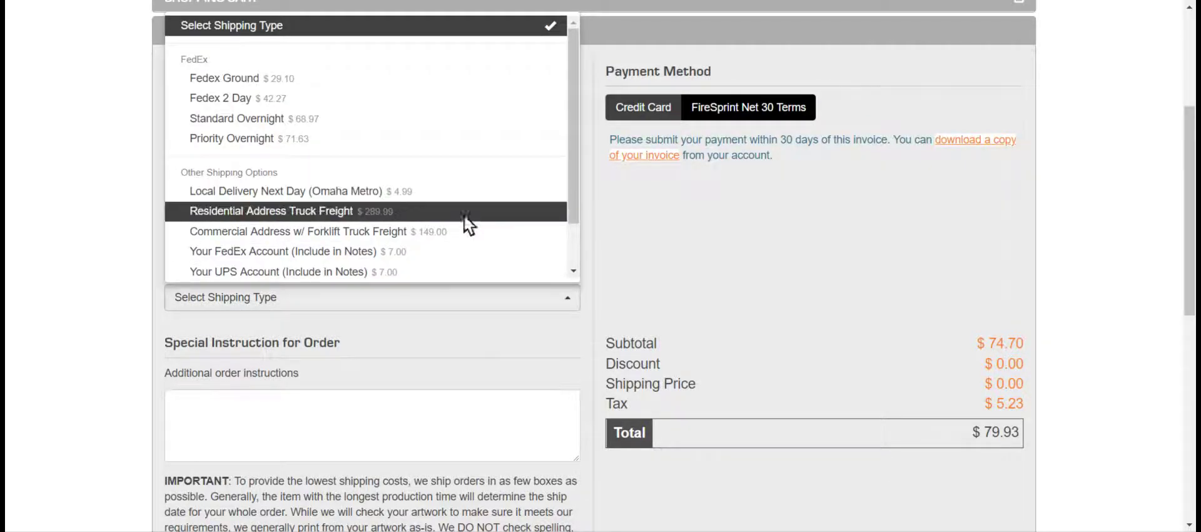
left_click(711, 171)
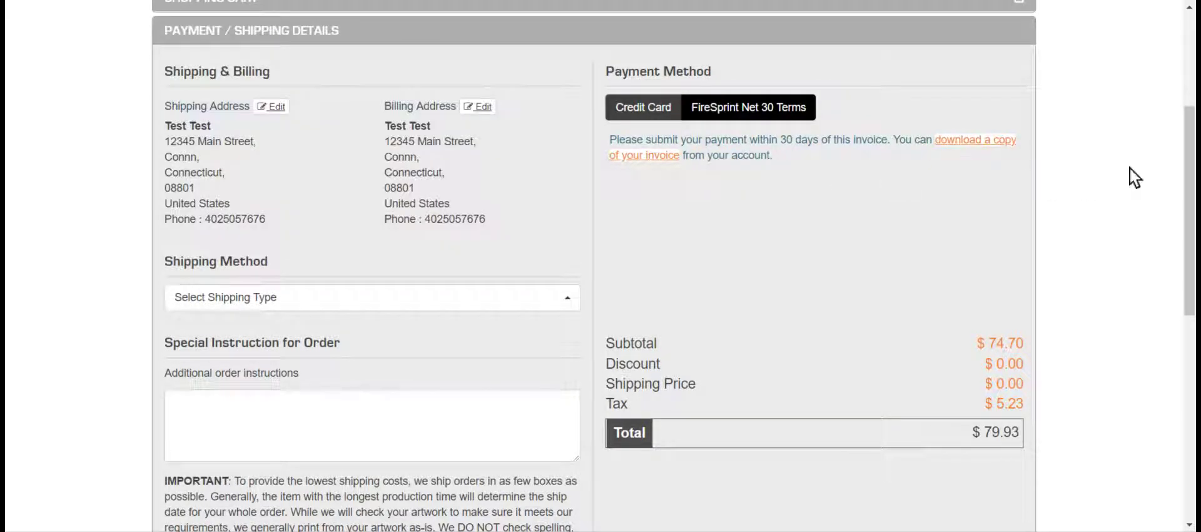
Switch the payment method to Credit Card with a new card, and try the option for saving the card
left_click_drag(1195, 250, 1195, 168)
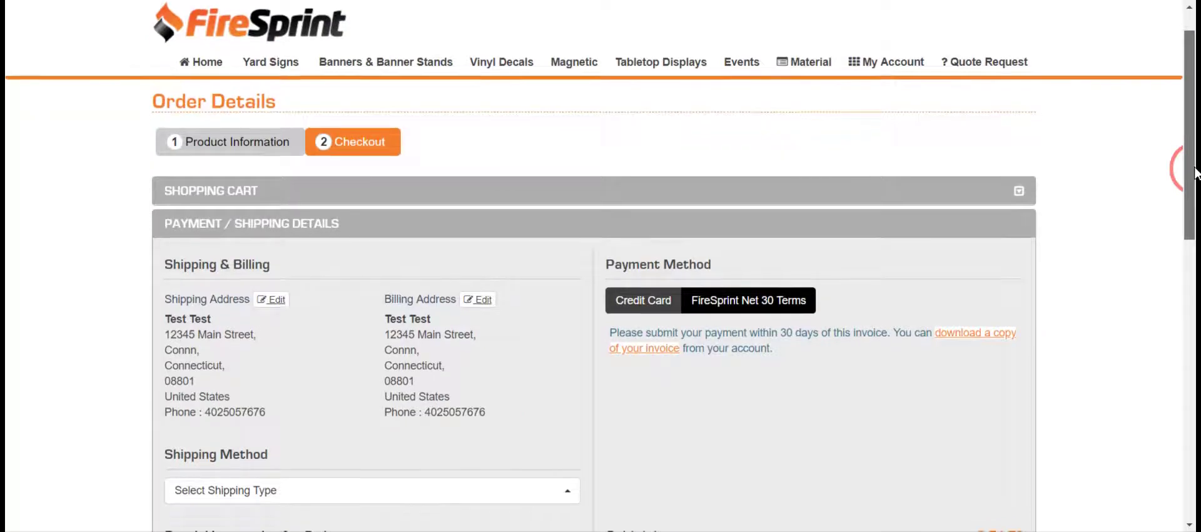
scroll(1194, 168, "down", 3)
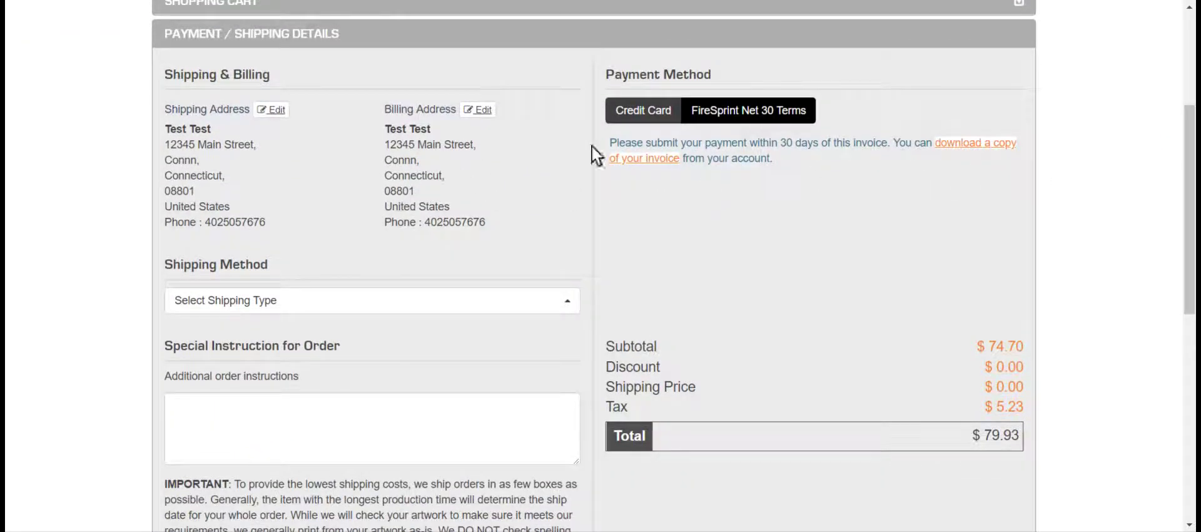
left_click(628, 120)
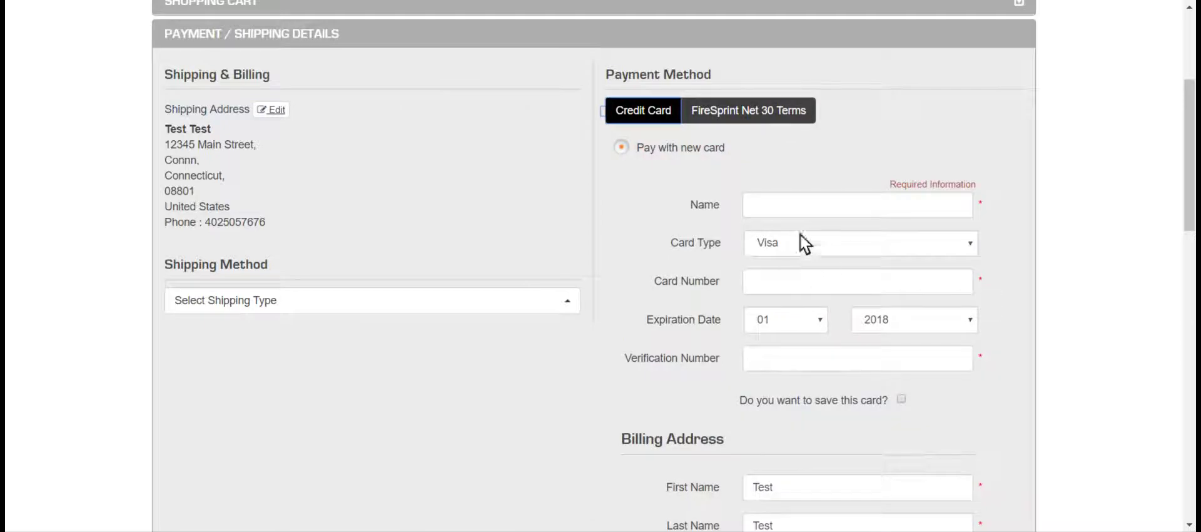
left_click(902, 399)
left_click(901, 397)
Review the billing address fields, order totals, special instructions box and terms of use agreement without completing the order
scroll(1193, 198, "down", 10)
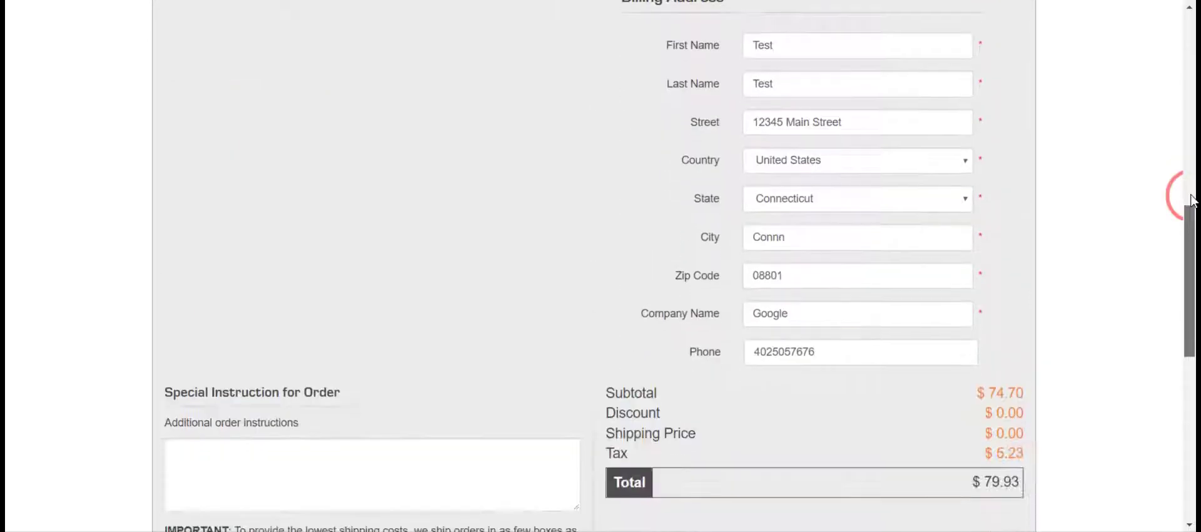
scroll(1193, 201, "down", 1)
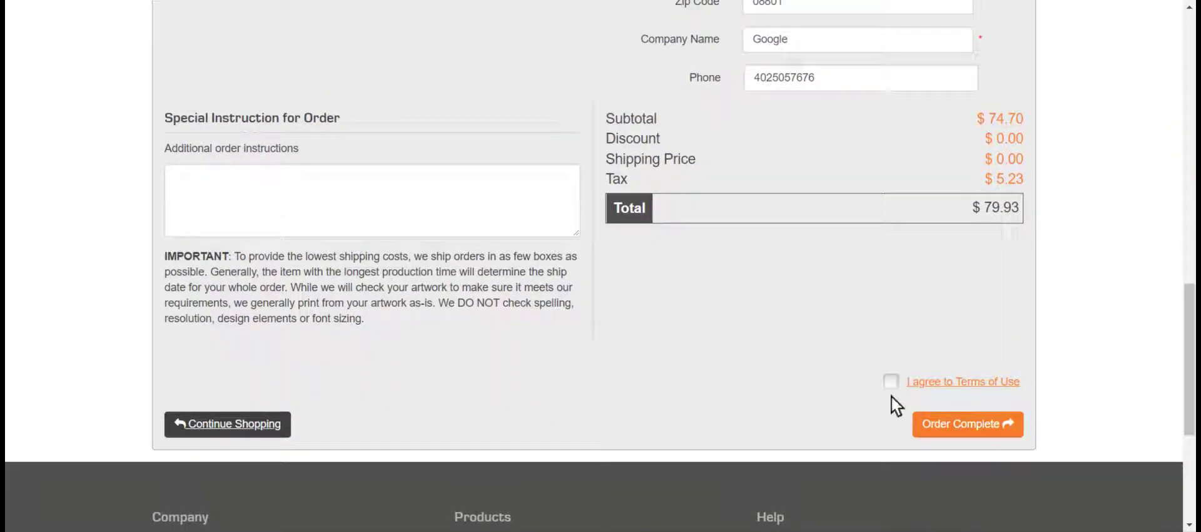
left_click(435, 185)
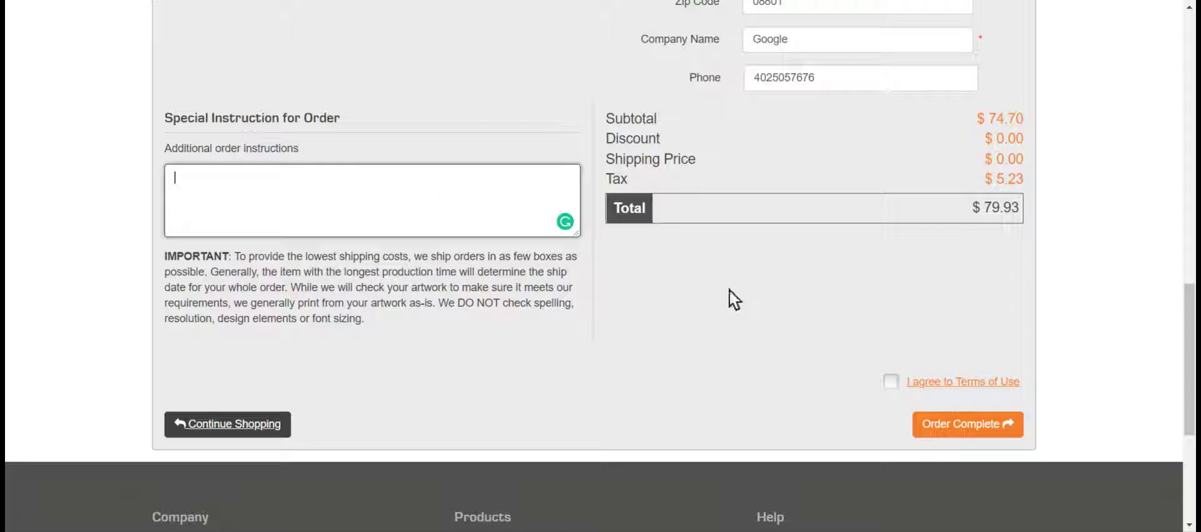
left_click_drag(1188, 357, 1188, 343)
scroll(1189, 346, "up", 12)
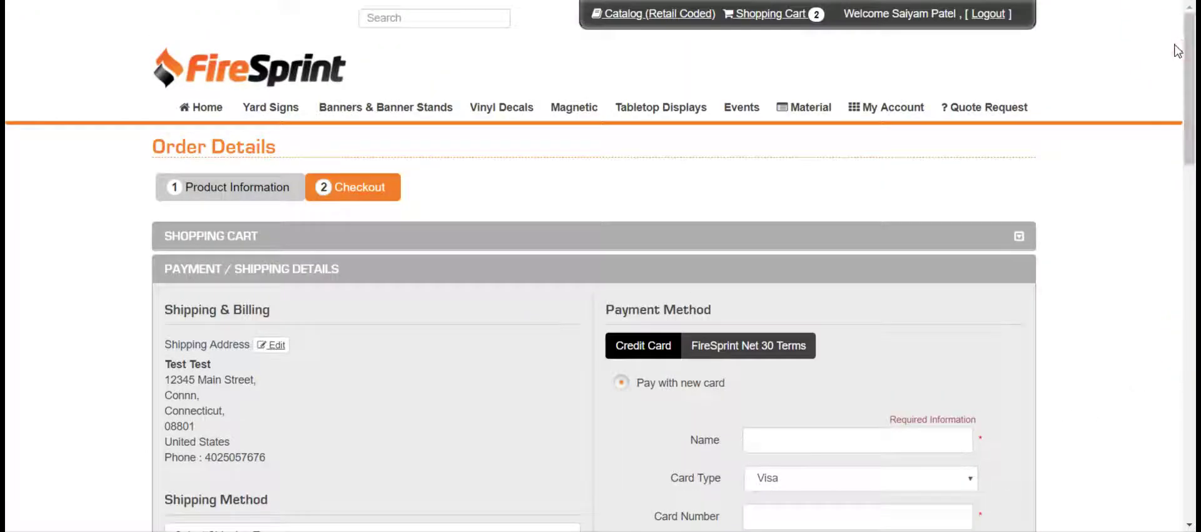